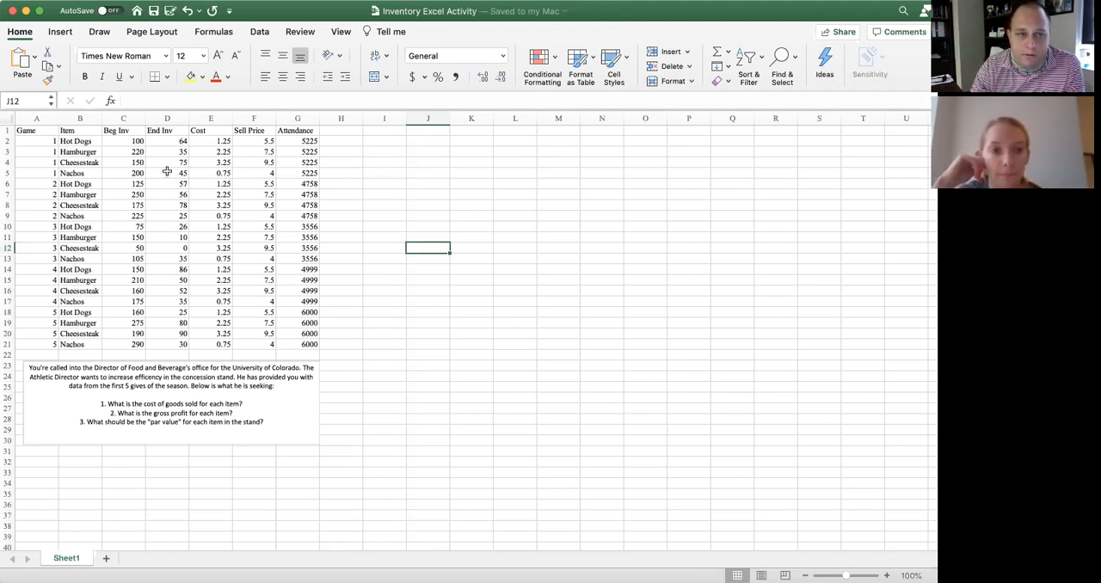
Copy the inventory table A1:G21 from Sheet1 into a new worksheet, starting at cell A1
{"action": "left_click", "coordinate": [38, 134]}
{"action": "left_click_drag", "start_coordinate": [90, 167], "coordinate": [285, 345]}
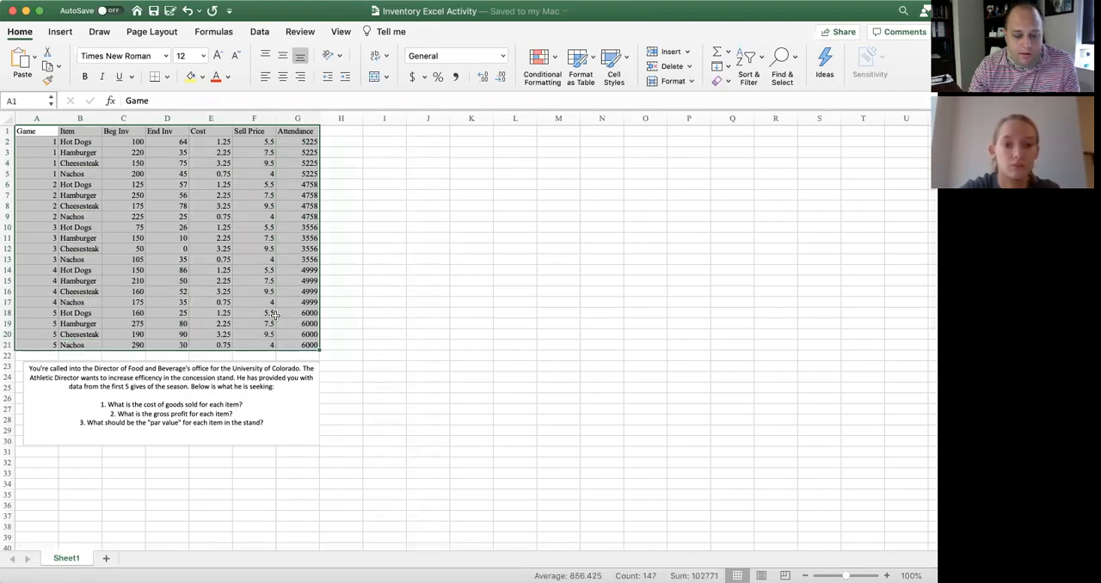
{"action": "key", "text": "super+c"}
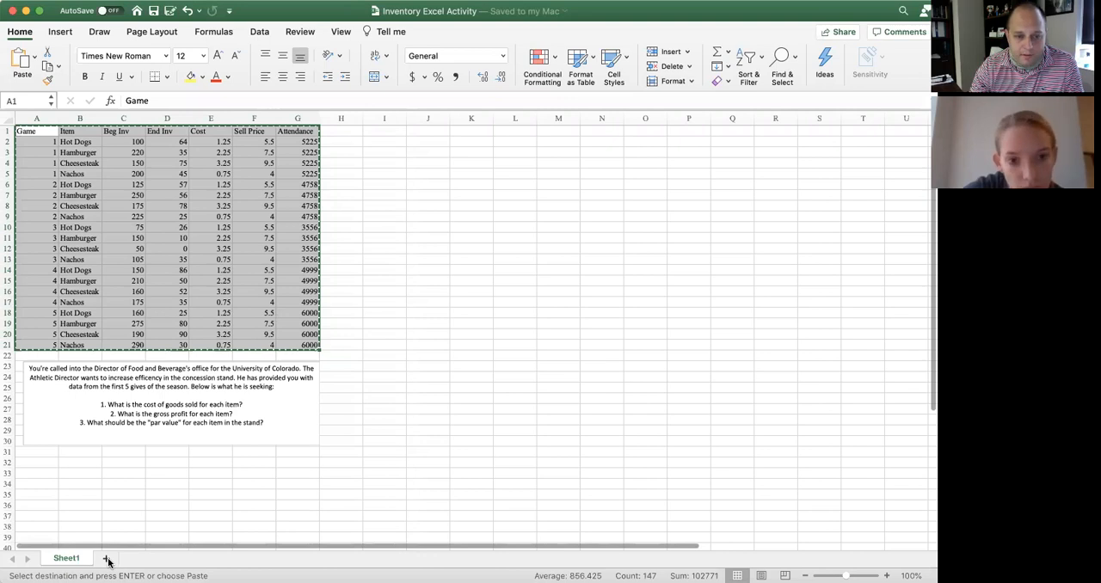
{"action": "left_click", "coordinate": [106, 558]}
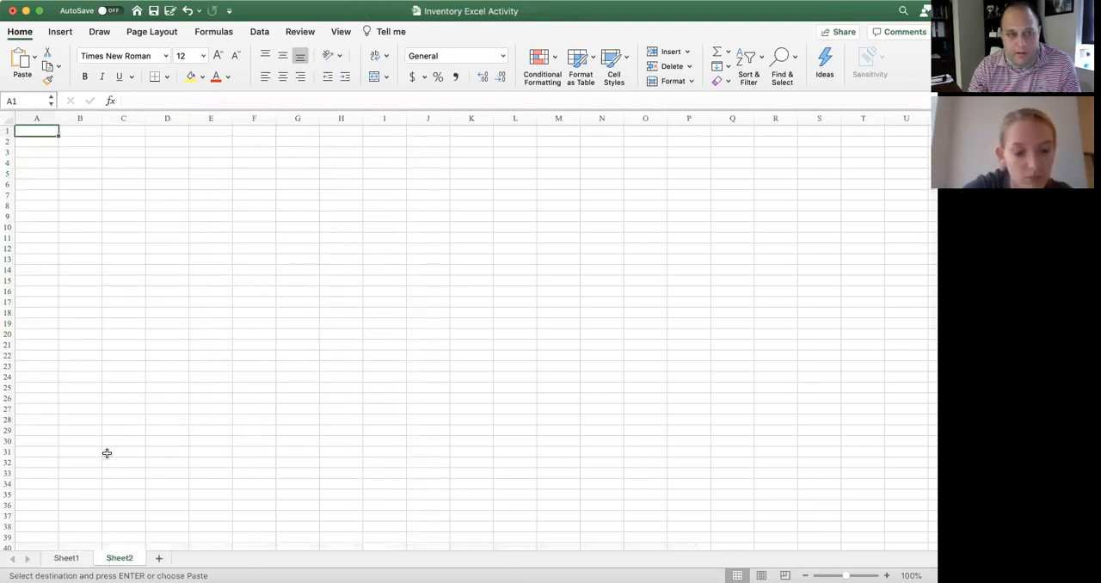
{"action": "key", "text": "super+v"}
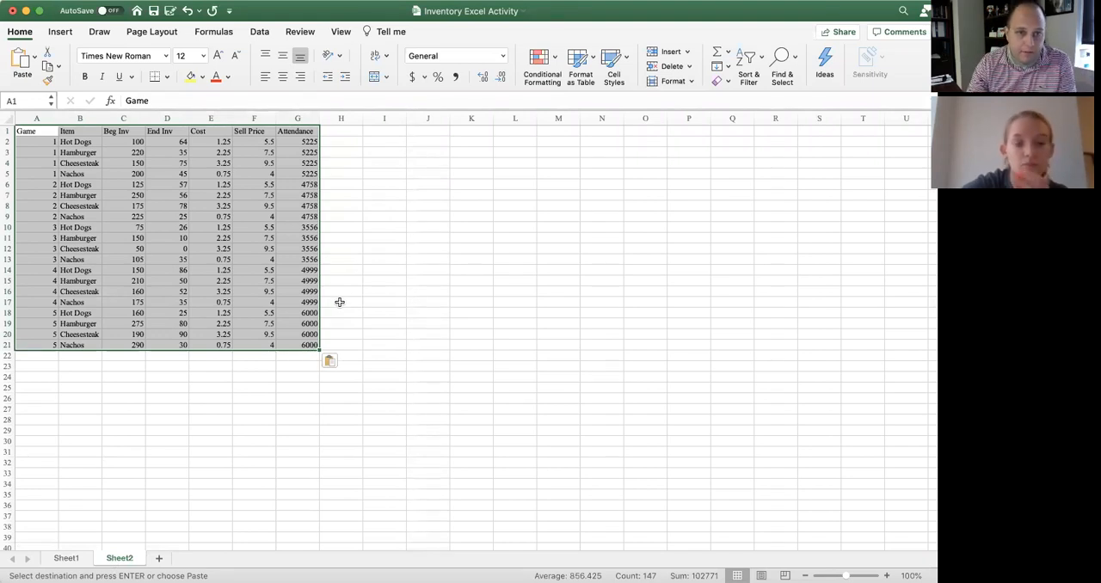
Add the column header "Total Sales" in cell H1, beside Attendance
{"action": "left_click", "coordinate": [340, 131]}
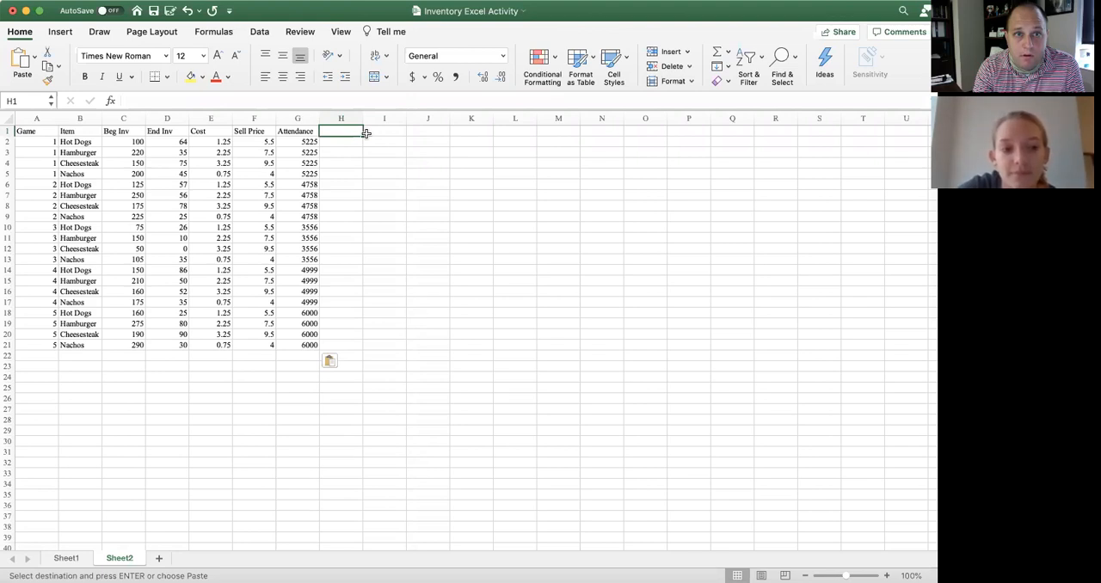
{"action": "type", "text": "Total"}
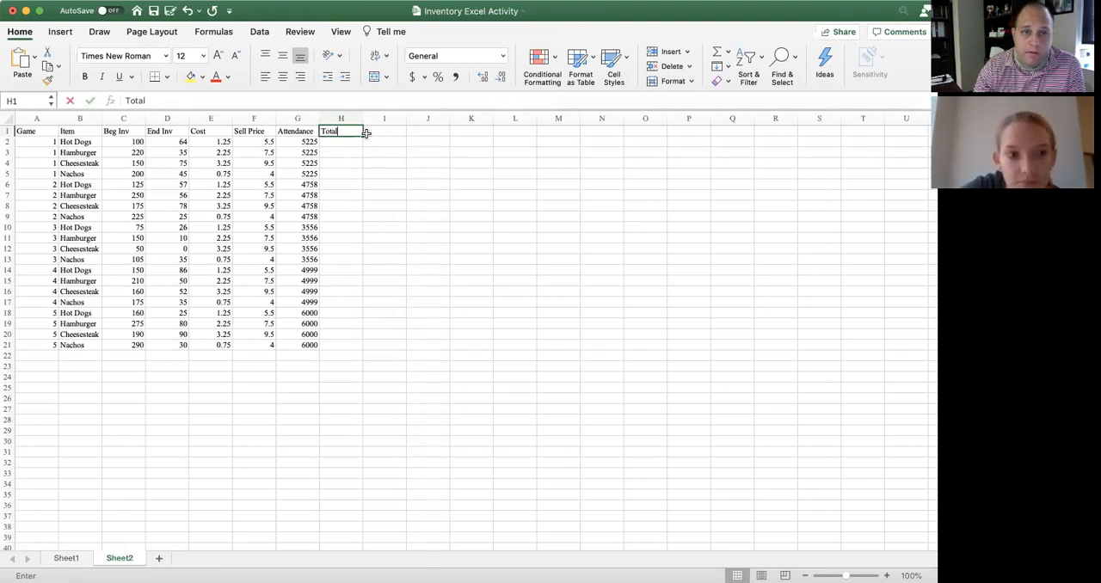
{"action": "type", "text": " Slaes"}
{"action": "key", "text": "BackSpace"}
{"action": "key", "text": "BackSpace"}
{"action": "key", "text": "BackSpace"}
{"action": "key", "text": "BackSpace"}
{"action": "type", "text": "ales"}
Add the column headers "COGS" in I1 and "Gross Profit" in J1
{"action": "left_click", "coordinate": [365, 132]}
{"action": "type", "text": "Costs"}
{"action": "key", "text": "BackSpace"}
{"action": "key", "text": "BackSpace"}
{"action": "key", "text": "BackSpace"}
{"action": "key", "text": "BackSpace"}
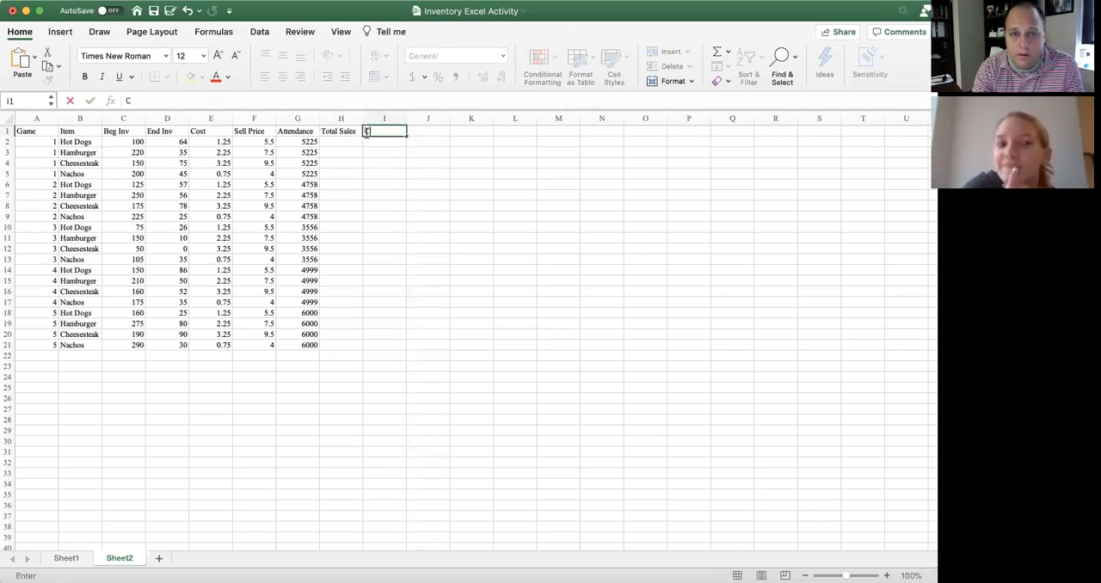
{"action": "type", "text": "OGS"}
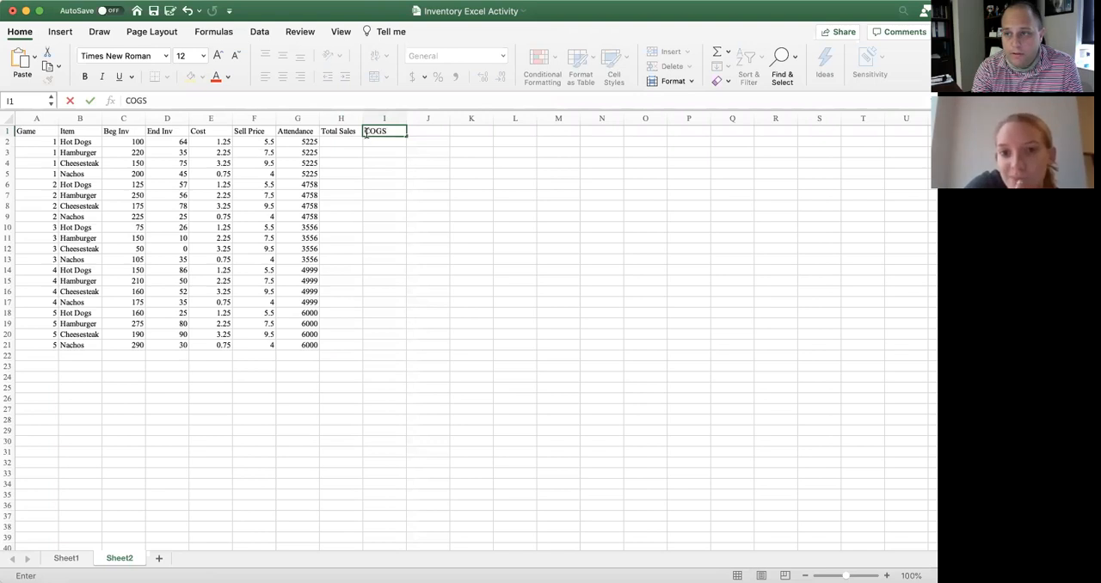
{"action": "key", "text": "Tab"}
{"action": "type", "text": "G"}
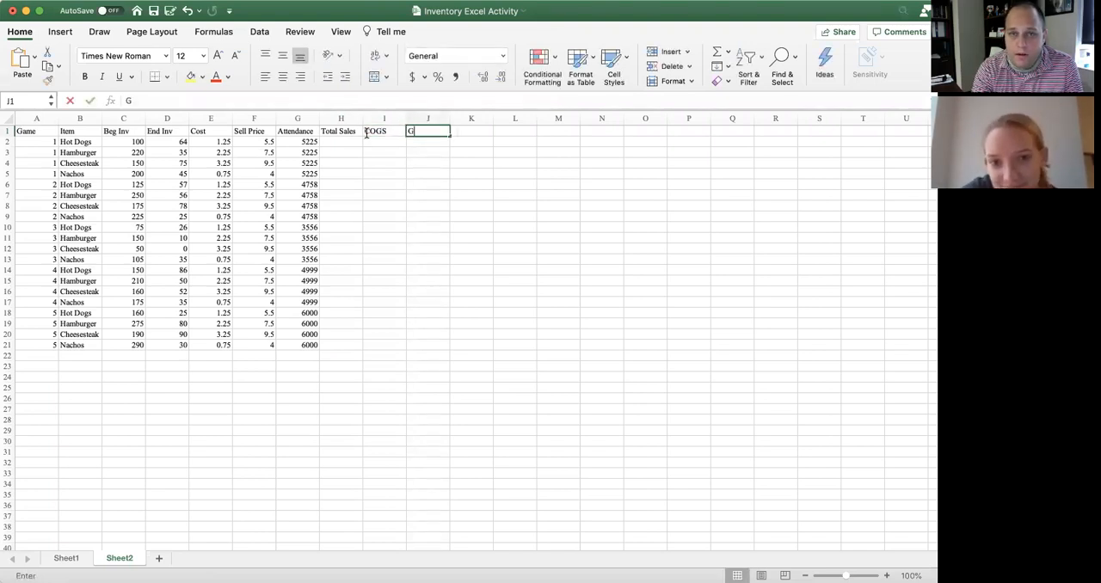
{"action": "type", "text": "ross Profit"}
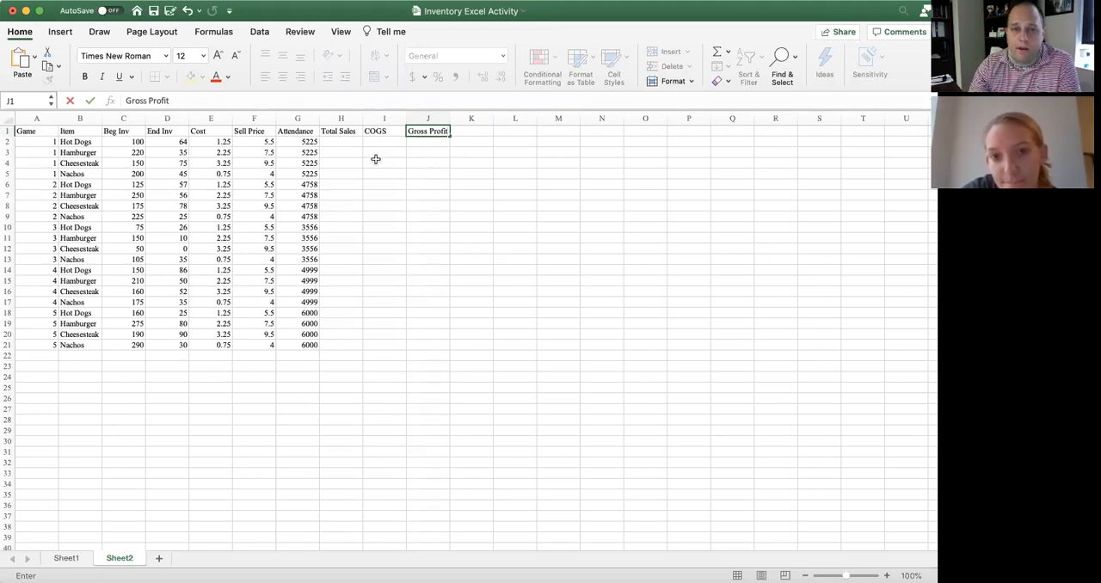
Enter the formula =(C2-D2)*F2 in H2 to calculate total sales for the first item
{"action": "left_click", "coordinate": [352, 143]}
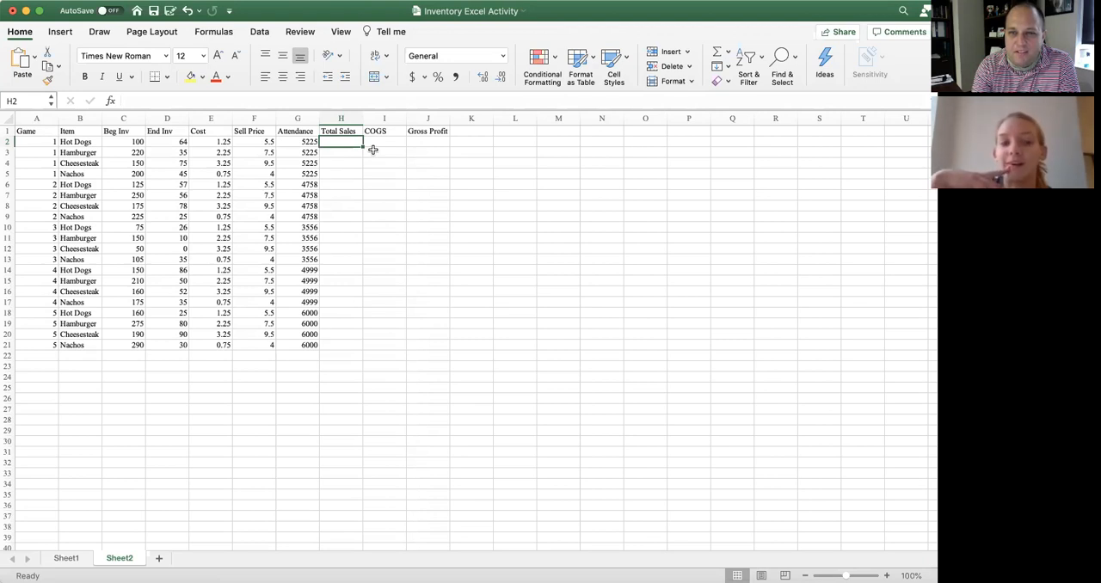
{"action": "type", "text": "="}
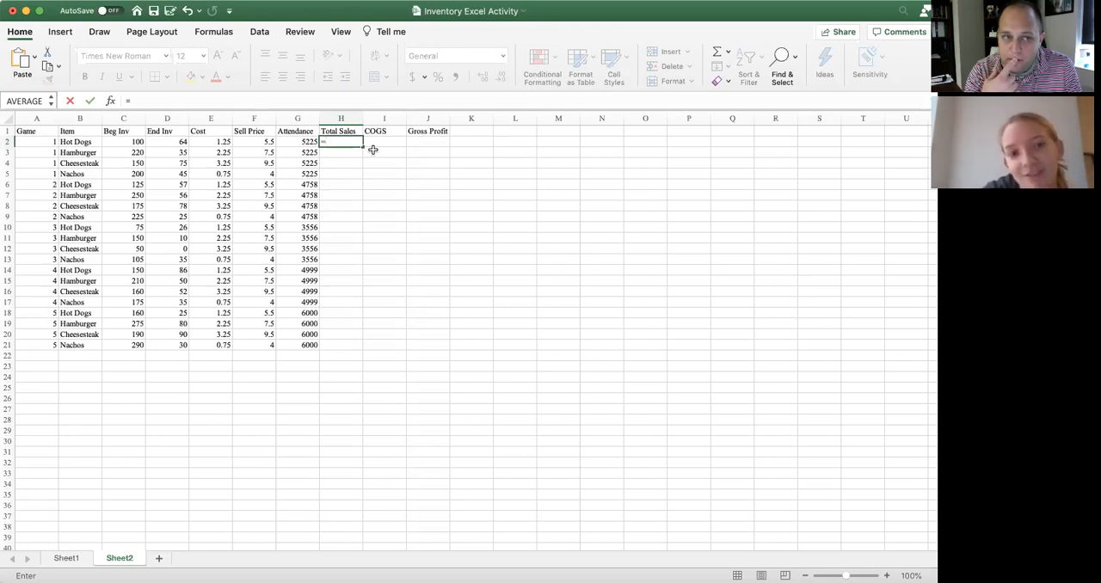
{"action": "type", "text": "("}
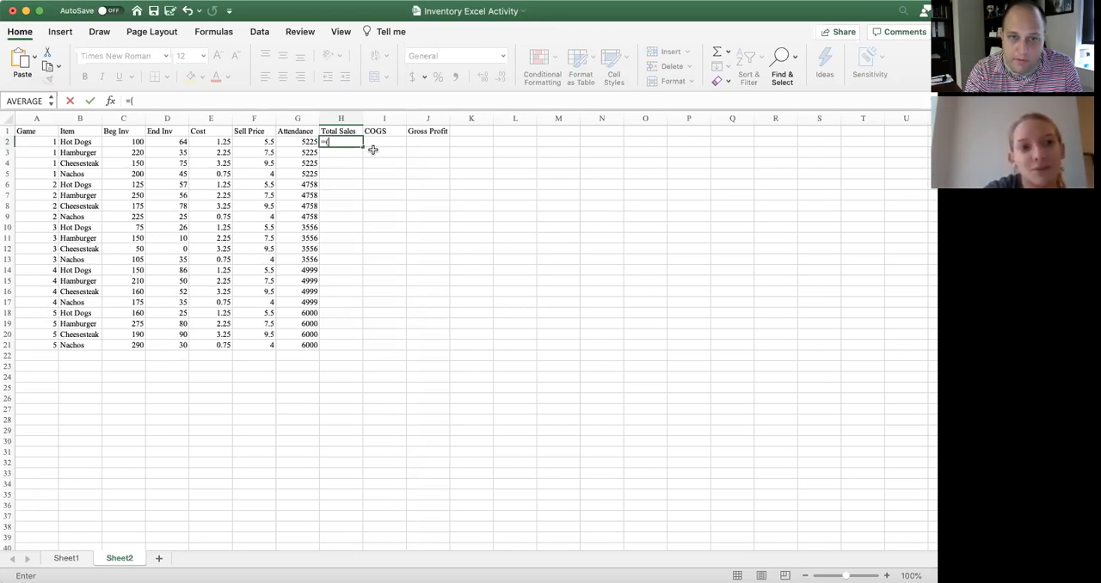
{"action": "type", "text": "C2-"}
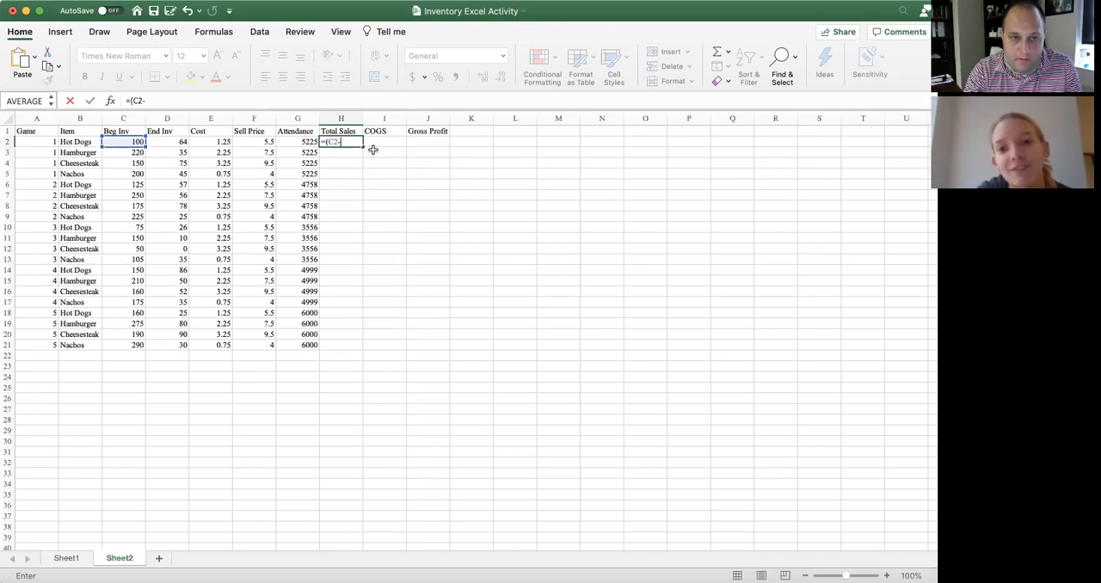
{"action": "type", "text": "D2"}
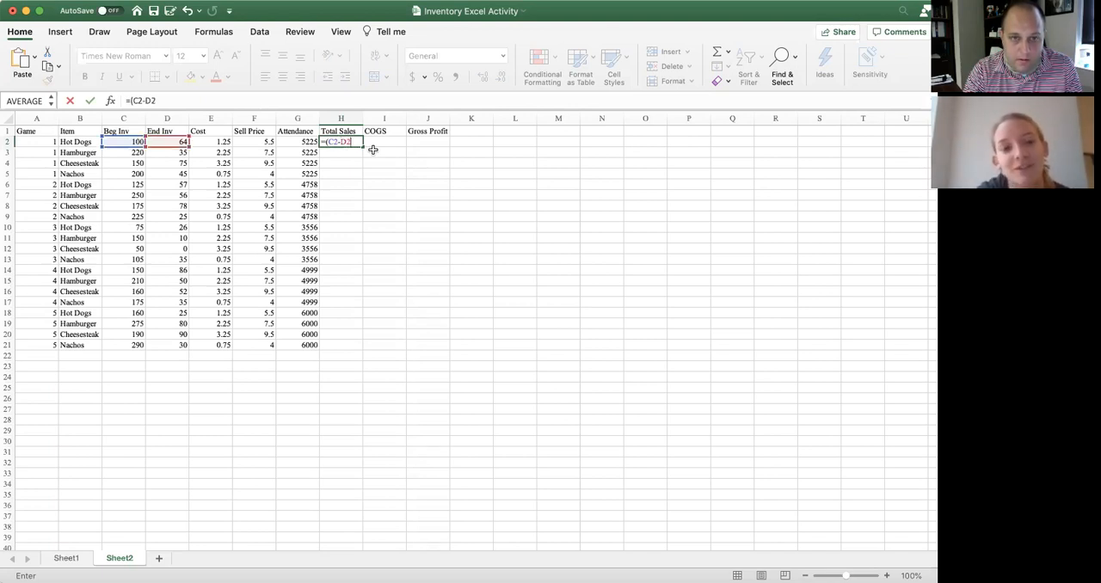
{"action": "type", "text": ")"}
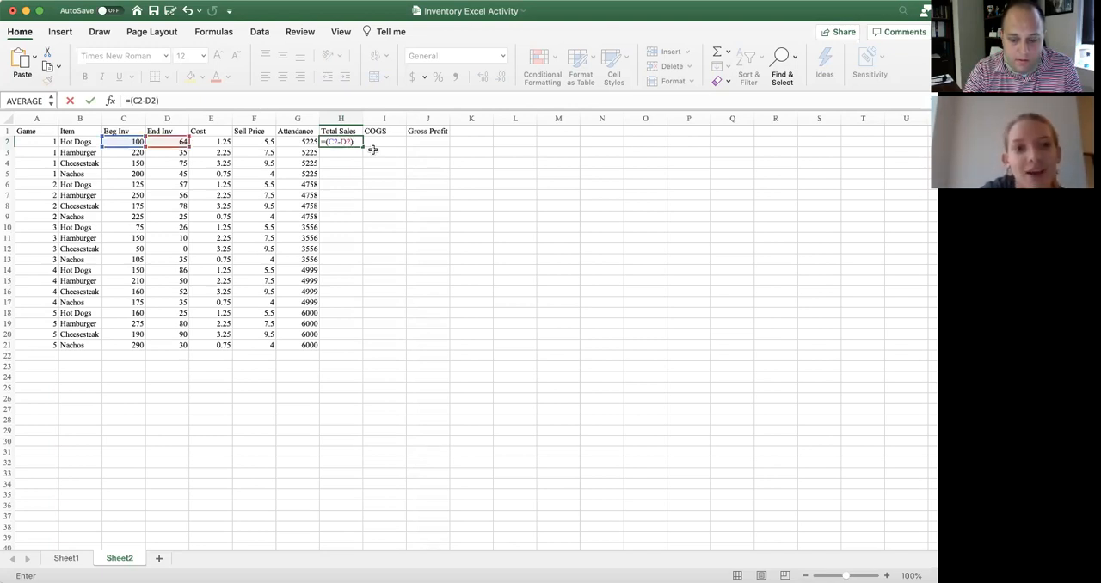
{"action": "type", "text": "*F2"}
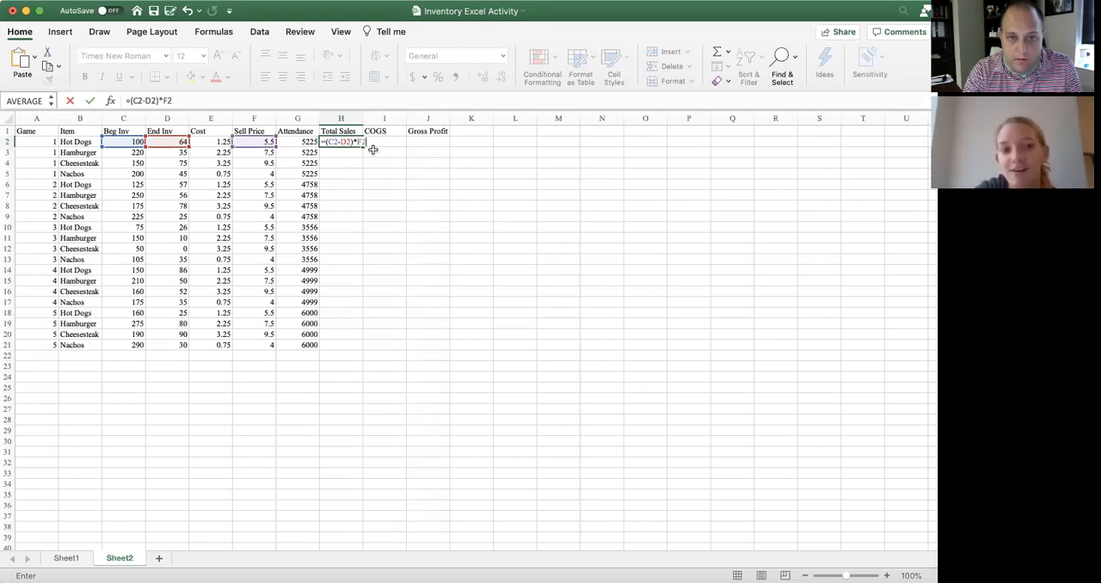
{"action": "key", "text": "Return"}
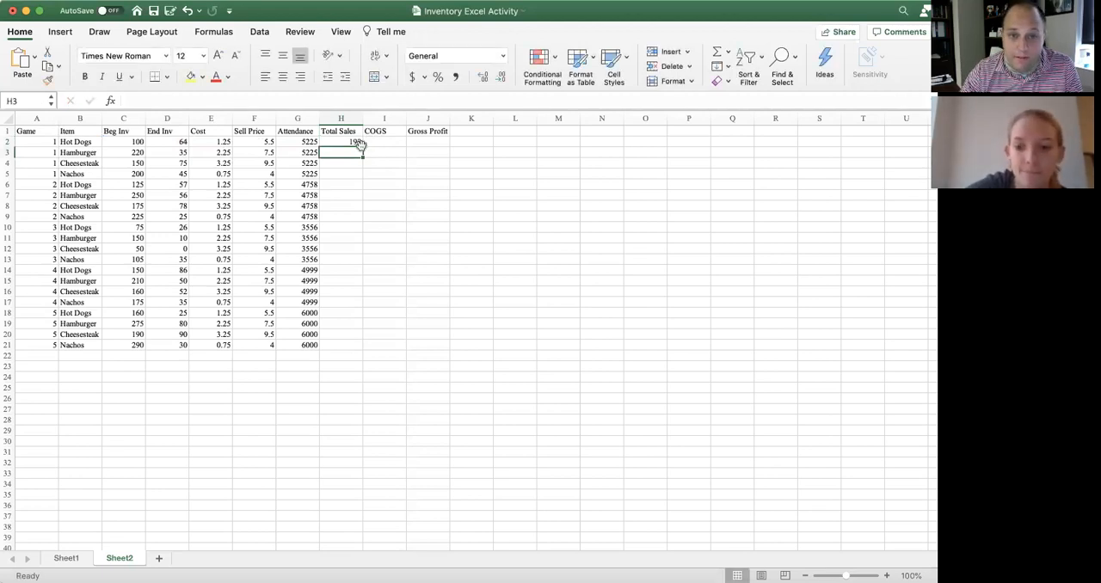
Fill the Total Sales formula from H2 down to H21
{"action": "left_click", "coordinate": [355, 142]}
{"action": "scroll", "coordinate": [362, 157], "scroll_direction": "down", "scroll_amount": 1}
{"action": "scroll", "coordinate": [370, 158], "scroll_direction": "up", "scroll_amount": 1}
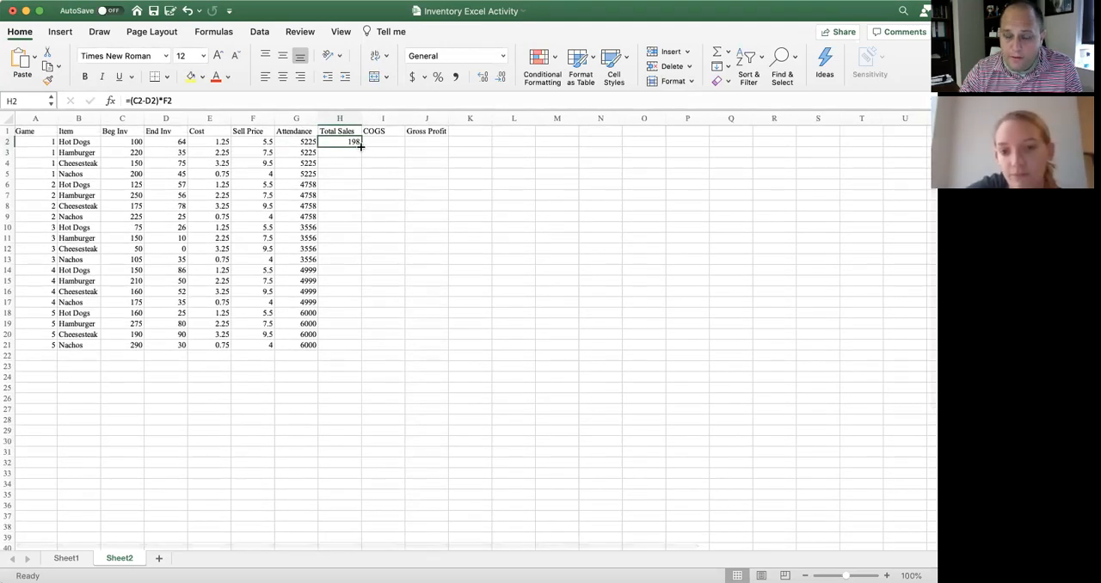
{"action": "left_click_drag", "start_coordinate": [360, 147], "coordinate": [359, 349]}
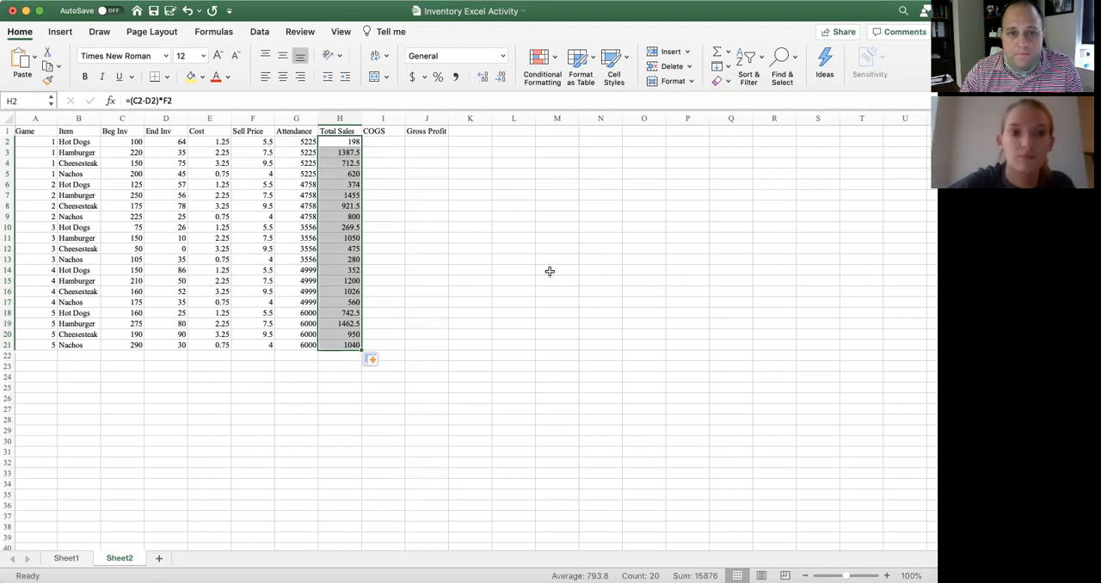
Calculate cost of goods sold in I2 with =(C2-D2)*E2 and fill the formula down to I21
{"action": "left_click", "coordinate": [383, 141]}
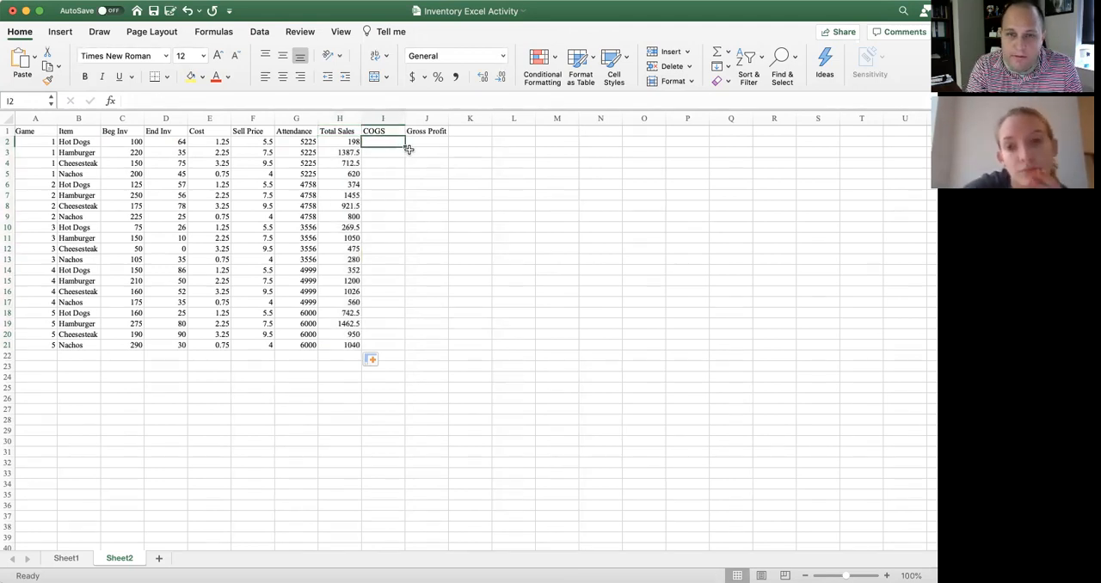
{"action": "type", "text": "="}
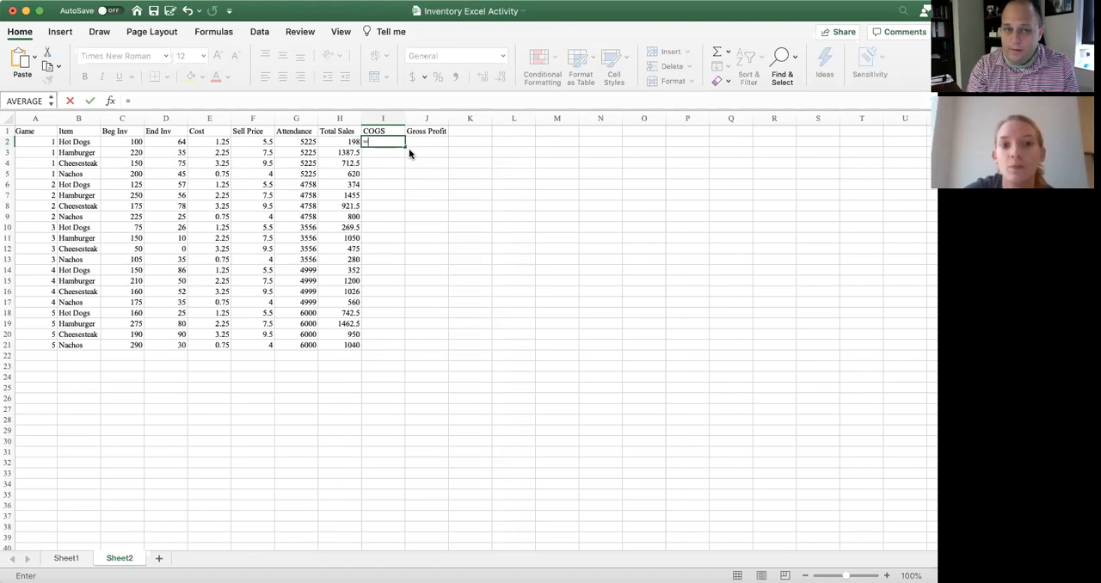
{"action": "type", "text": "("}
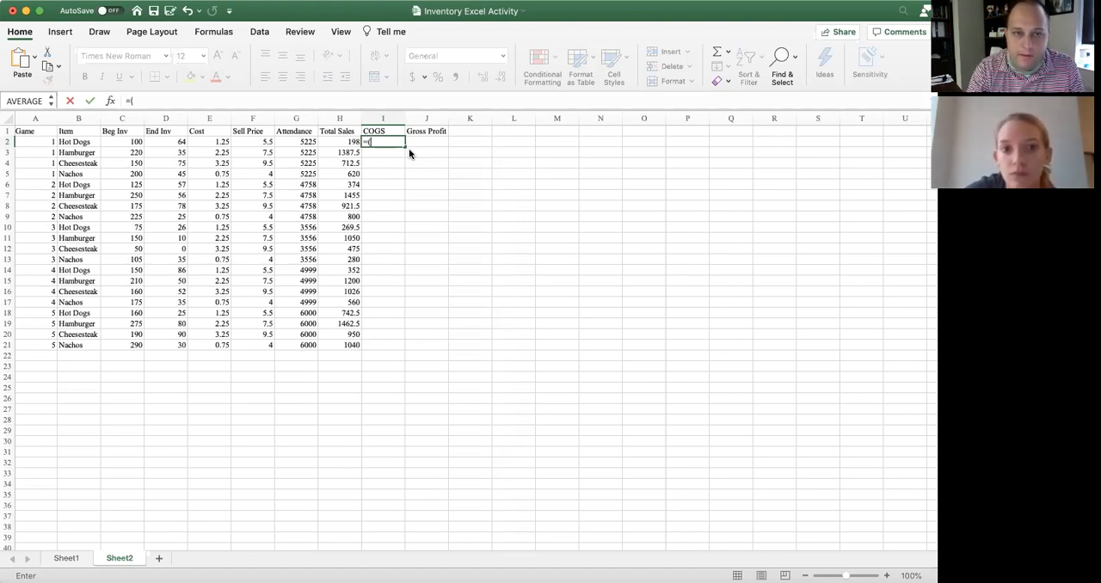
{"action": "type", "text": "C2-D2)*"}
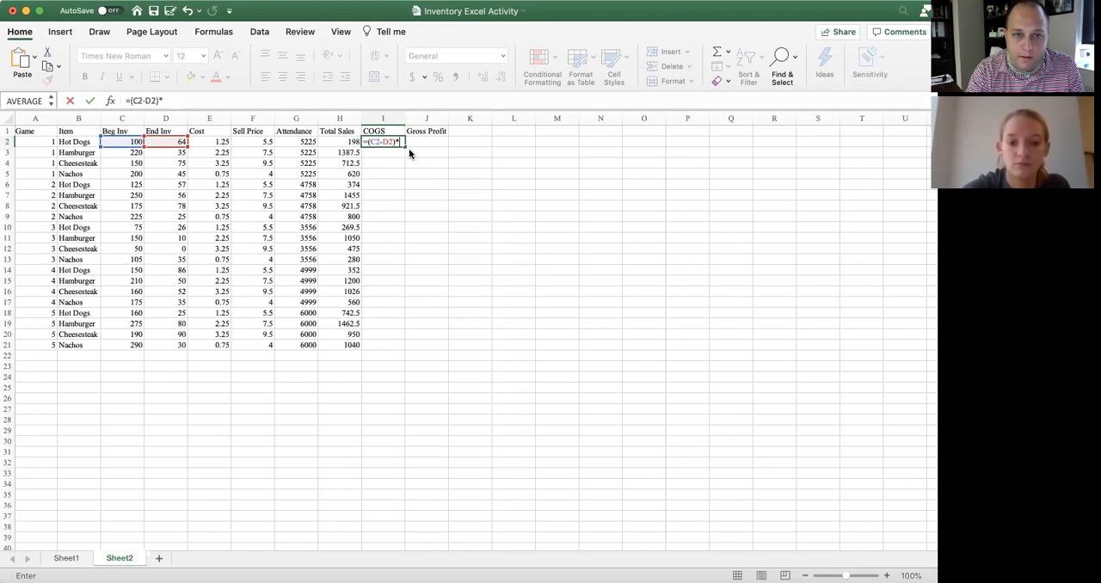
{"action": "type", "text": "E3"}
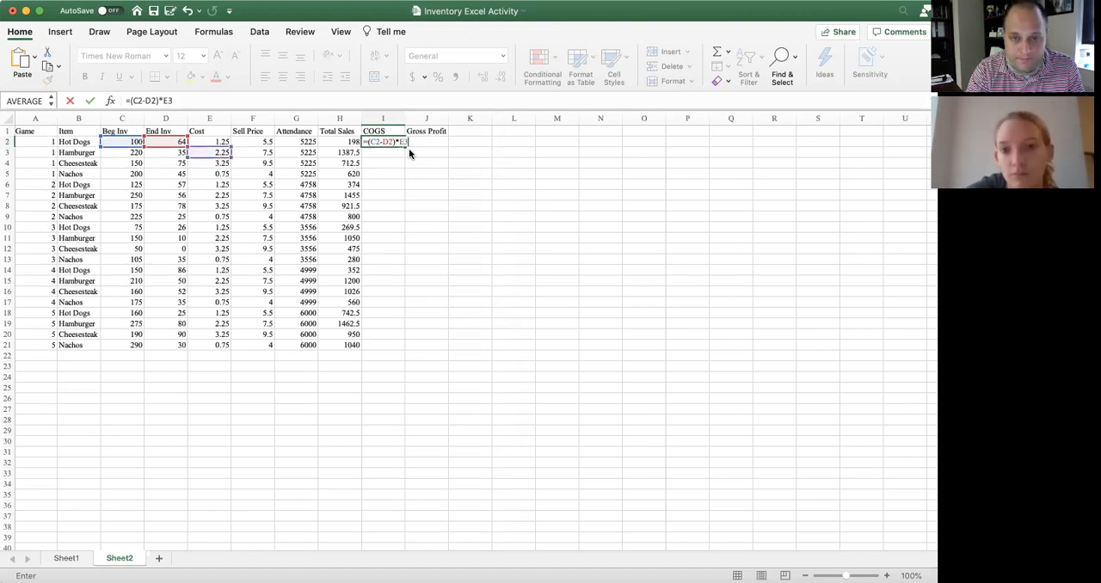
{"action": "key", "text": "BackSpace"}
{"action": "type", "text": "2"}
{"action": "key", "text": "Return"}
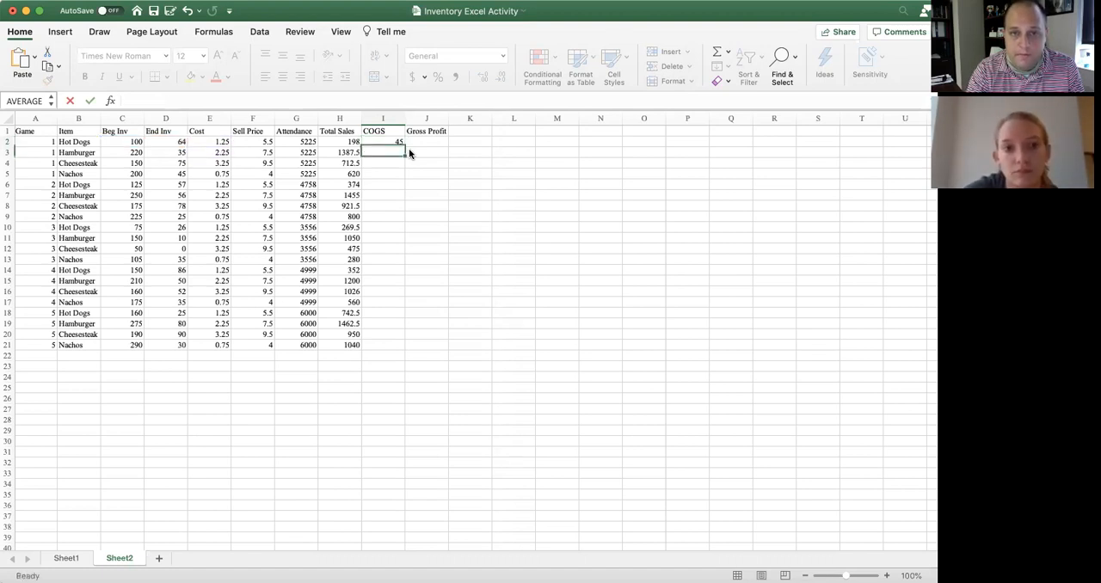
{"action": "left_click", "coordinate": [397, 143]}
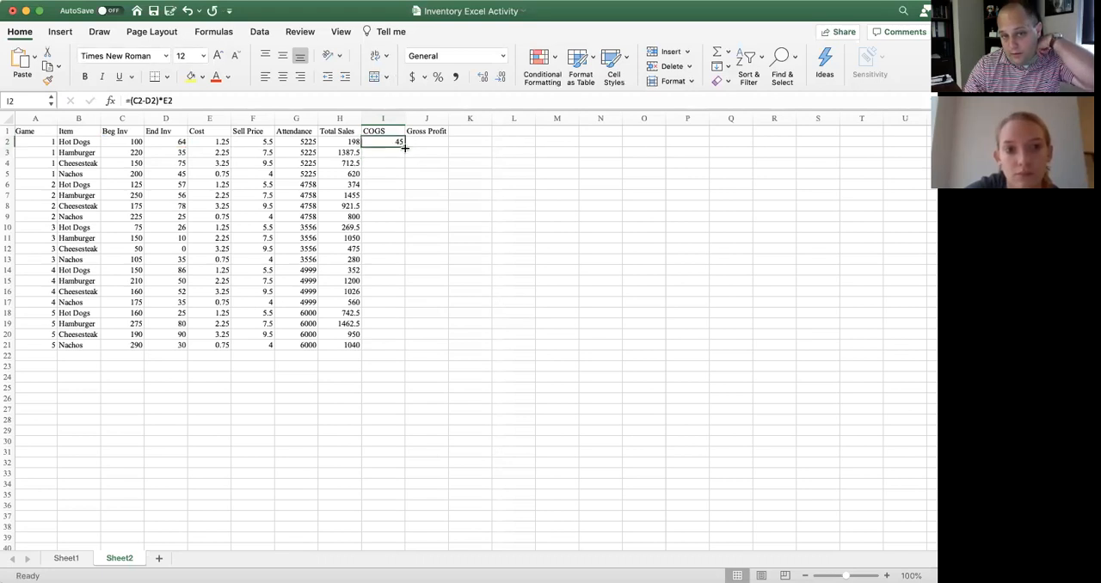
{"action": "left_click_drag", "start_coordinate": [404, 146], "coordinate": [396, 347]}
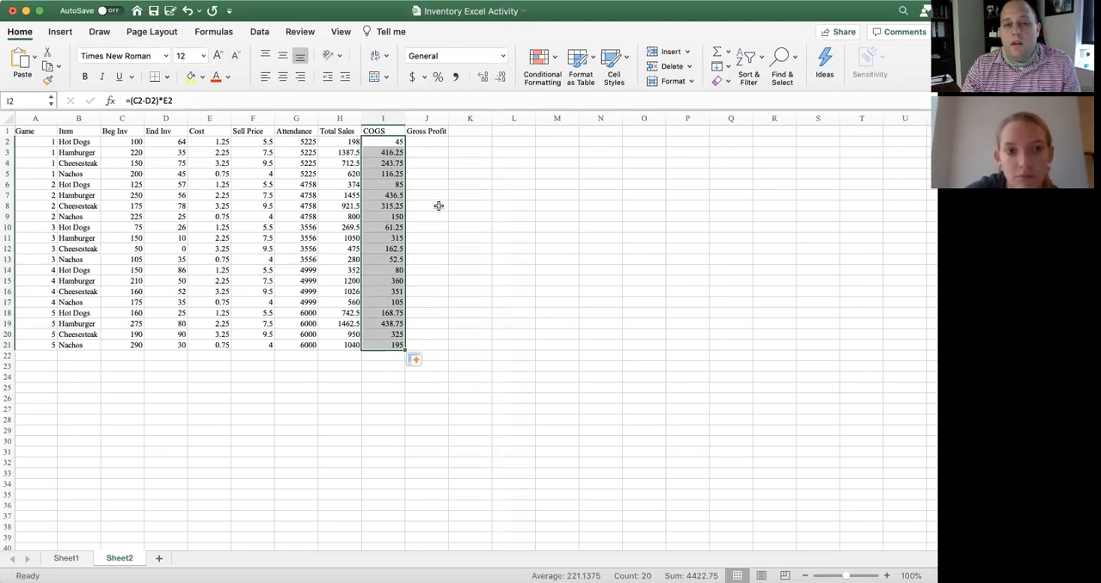
Calculate gross profit in J2 with =H2-I2 and fill the formula down to J21
{"action": "left_click", "coordinate": [439, 141]}
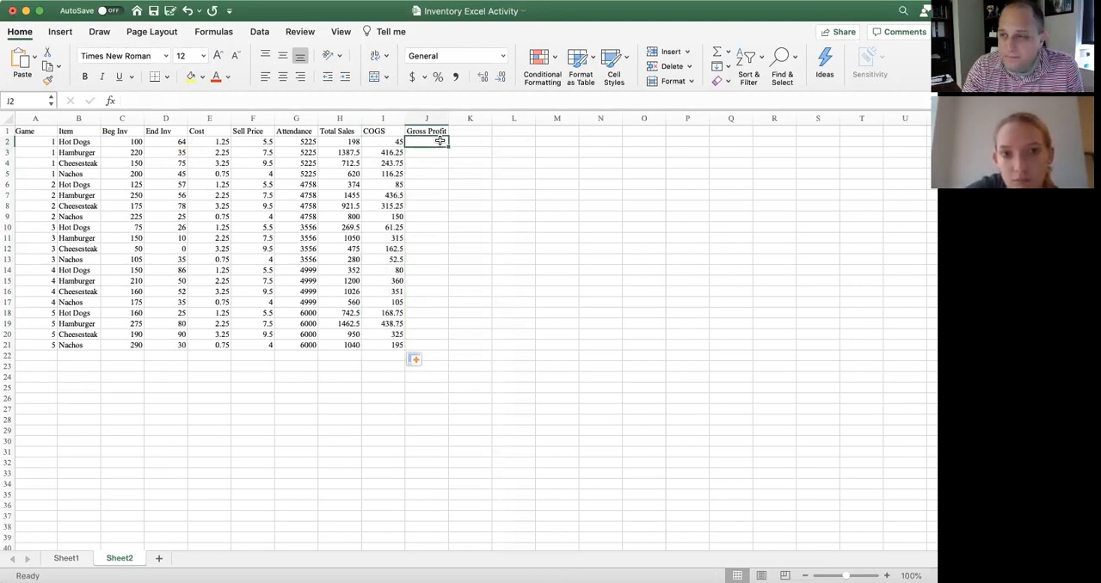
{"action": "type", "text": "="}
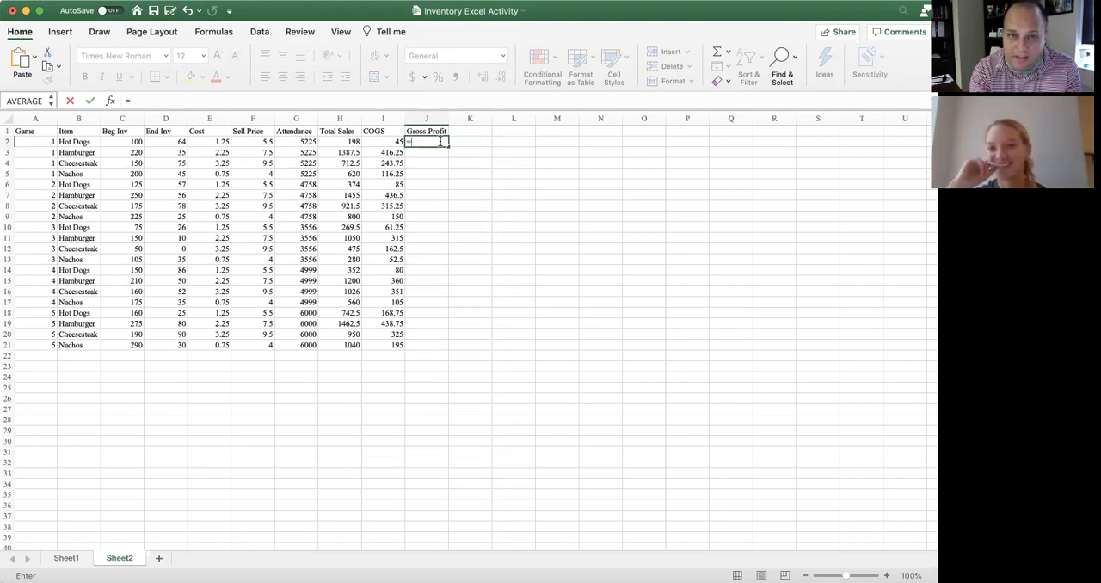
{"action": "type", "text": "H"}
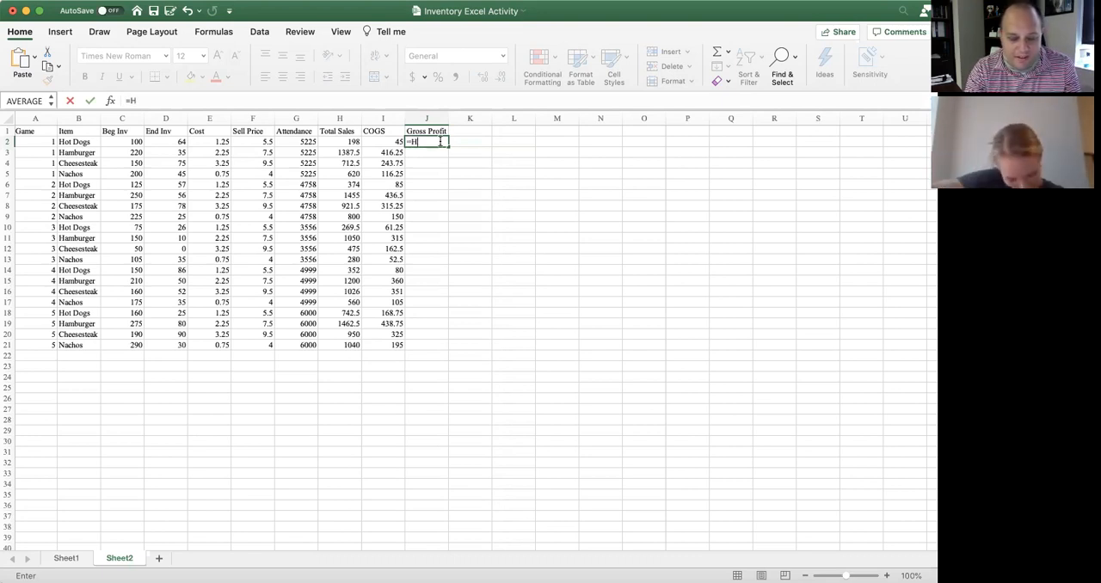
{"action": "type", "text": "2-I2"}
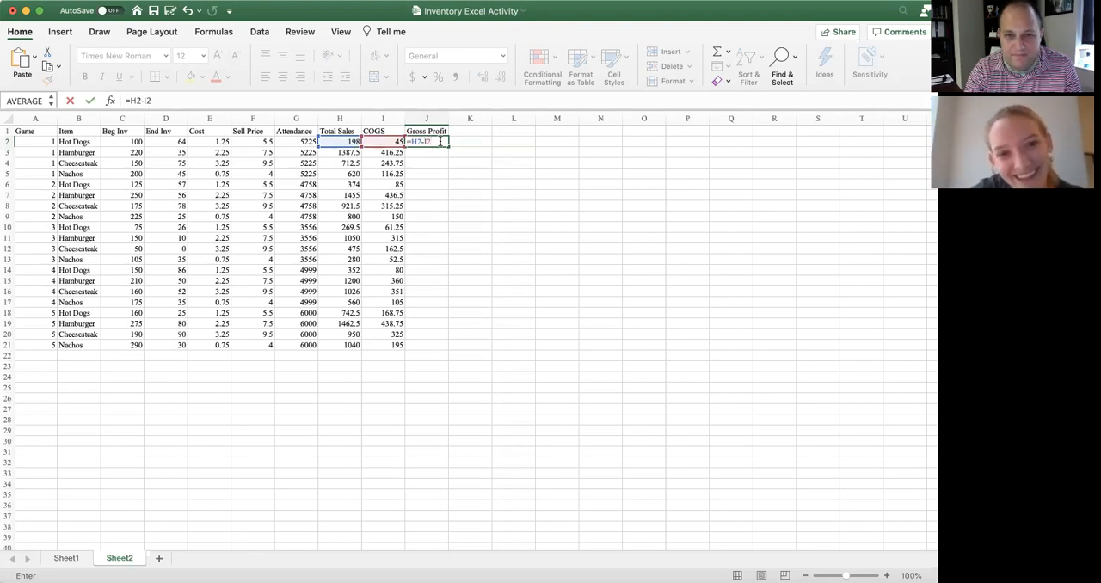
{"action": "key", "text": "Return"}
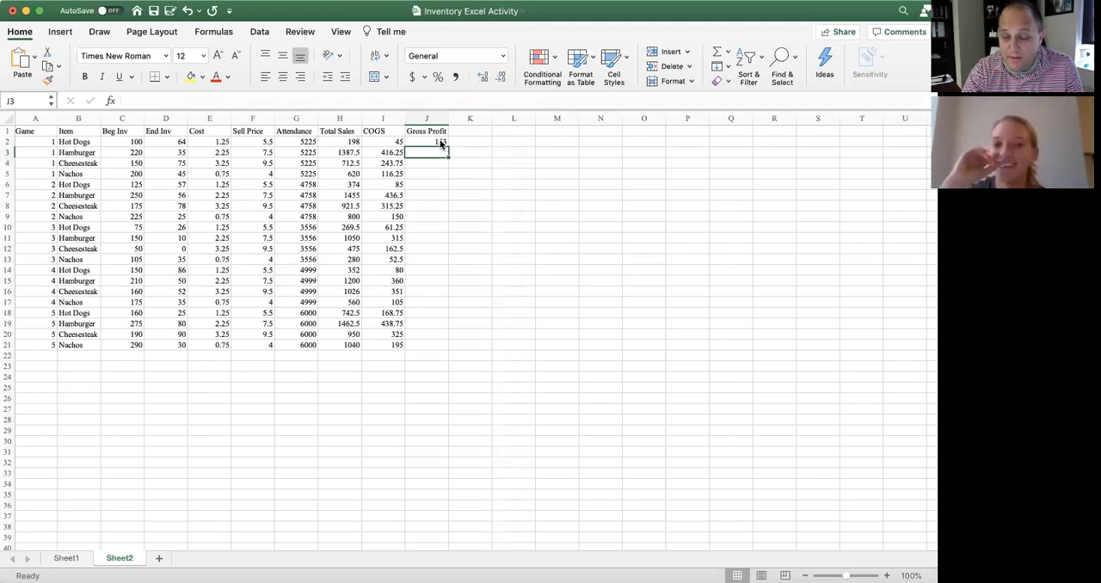
{"action": "left_click", "coordinate": [439, 142]}
{"action": "left_click_drag", "start_coordinate": [447, 146], "coordinate": [438, 346]}
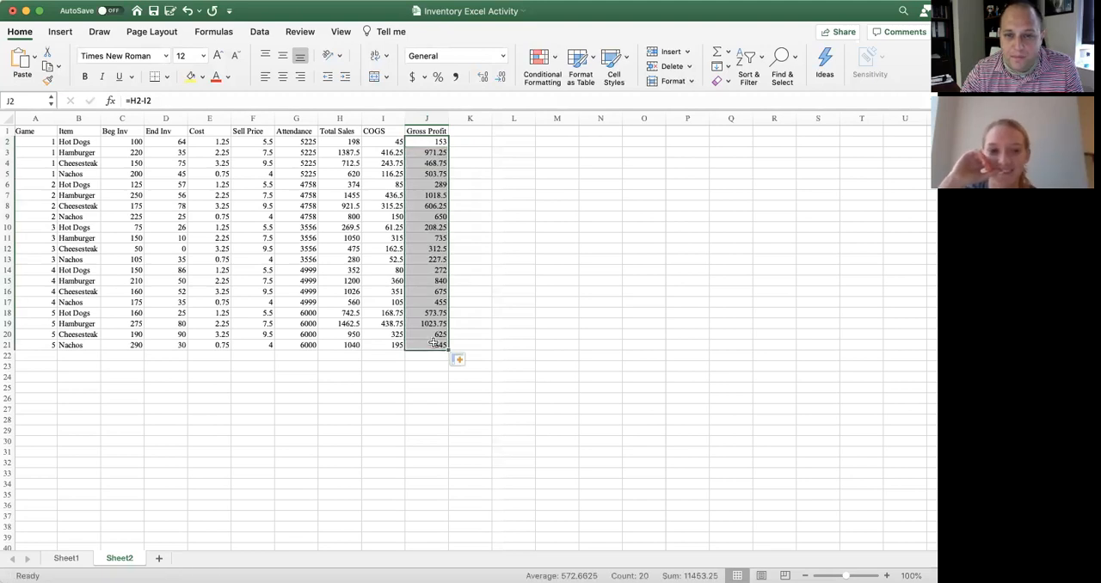
{"action": "left_click", "coordinate": [481, 132]}
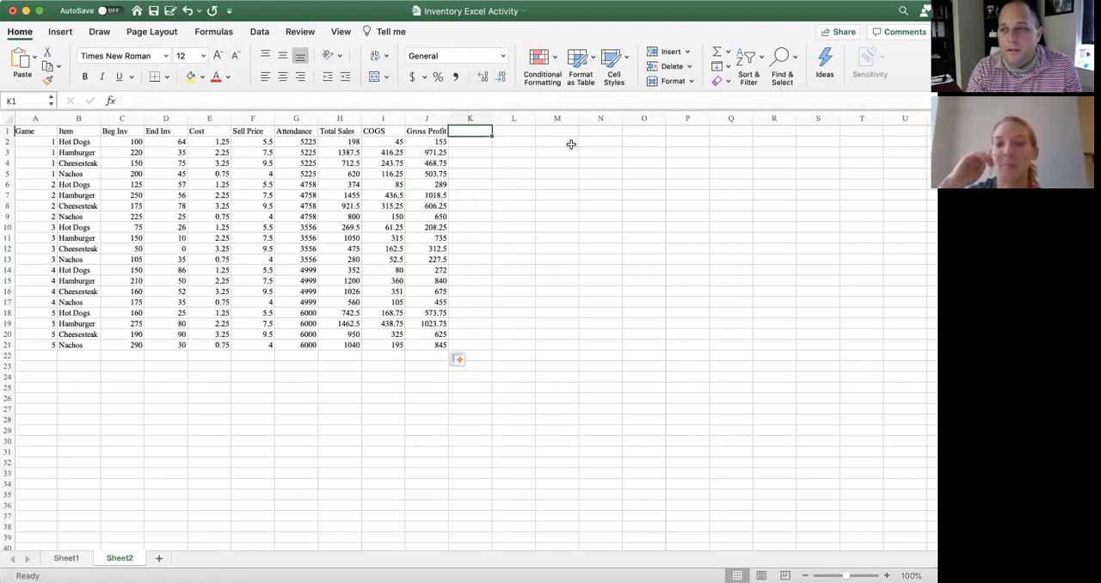
Enter the header Total Per Game in K1
{"action": "type", "text": "Total Per Game"}
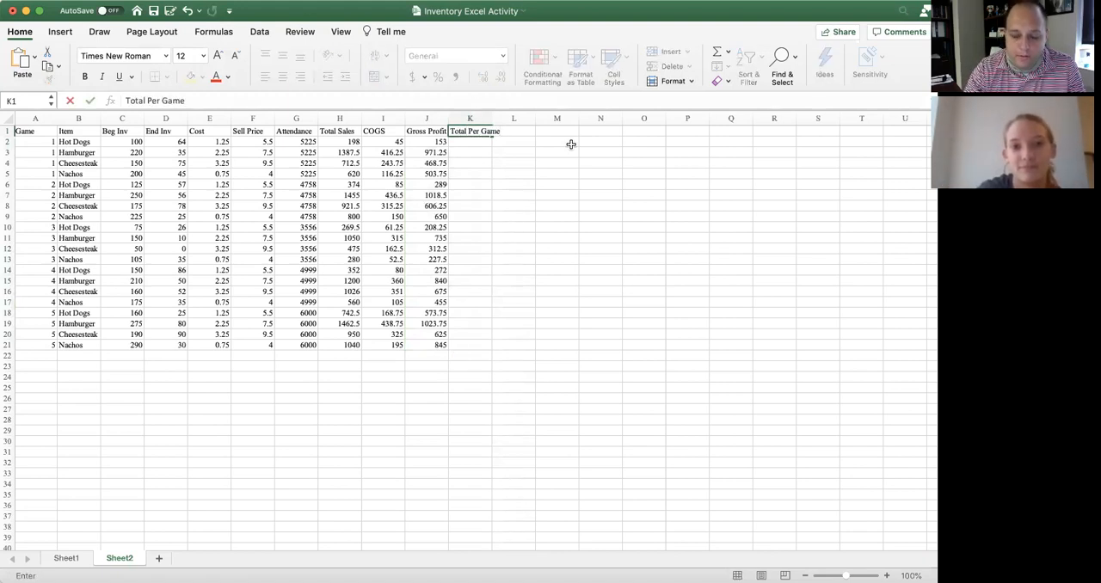
{"action": "key", "text": "Return"}
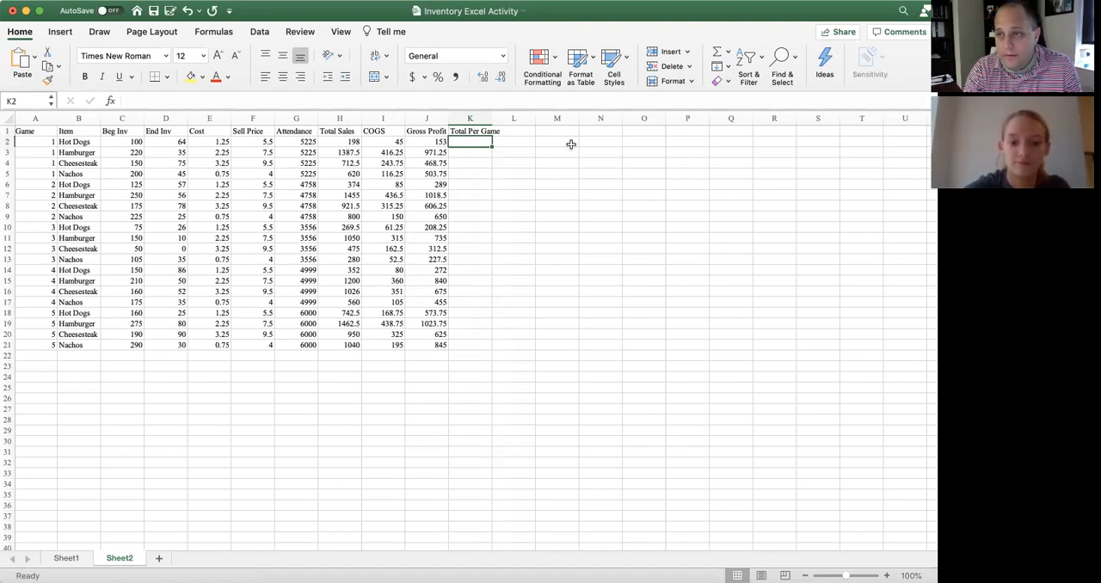
Try to total the first game's gross profit in K2 with the formula =J2:J5, and undo the entry
{"action": "type", "text": "="}
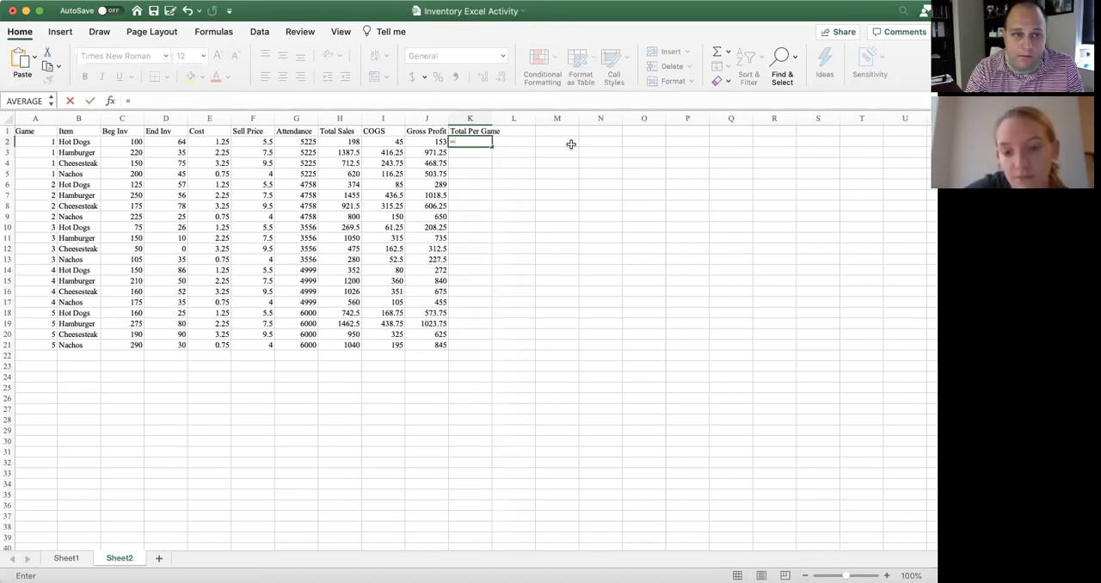
{"action": "type", "text": "J"}
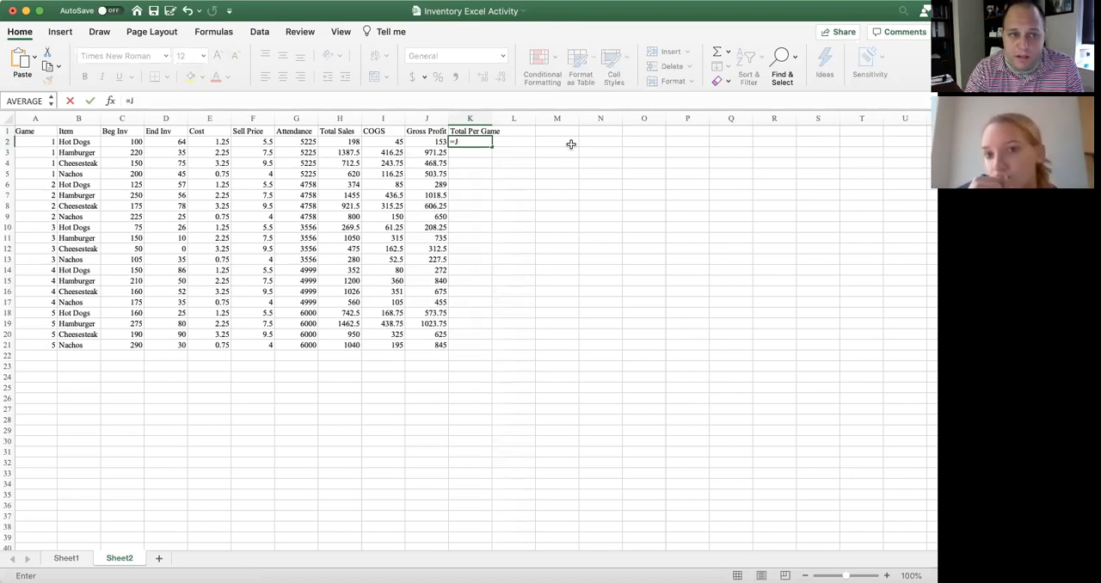
{"action": "type", "text": "2"}
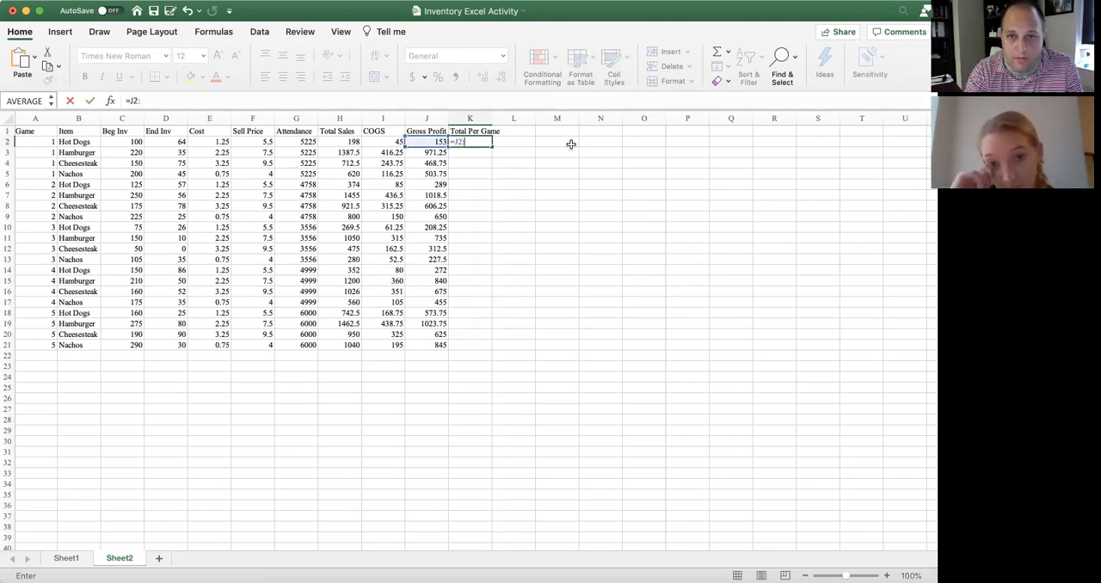
{"action": "type", "text": ":J"}
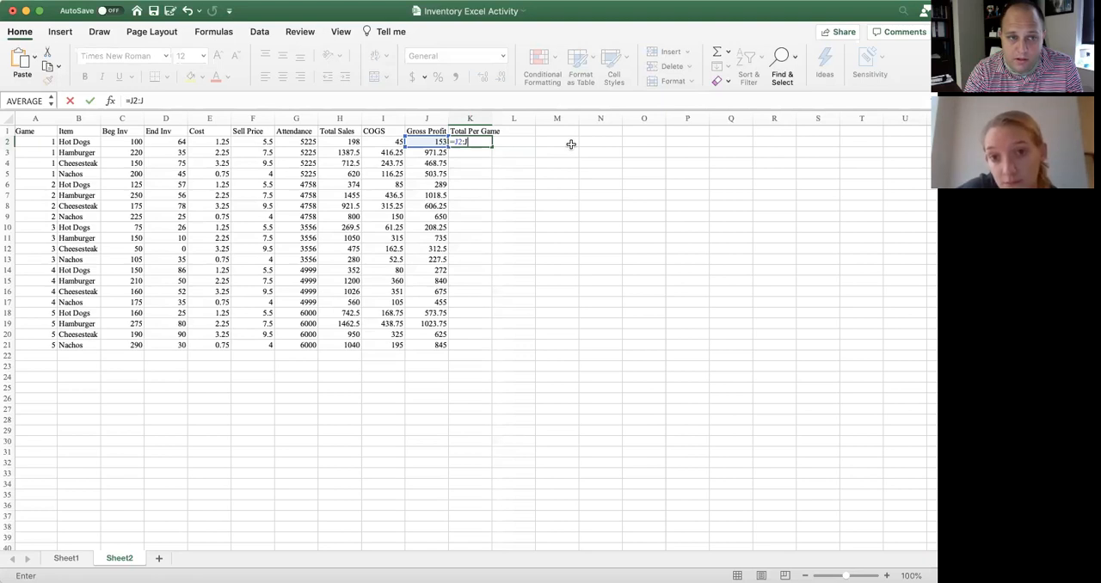
{"action": "type", "text": "5"}
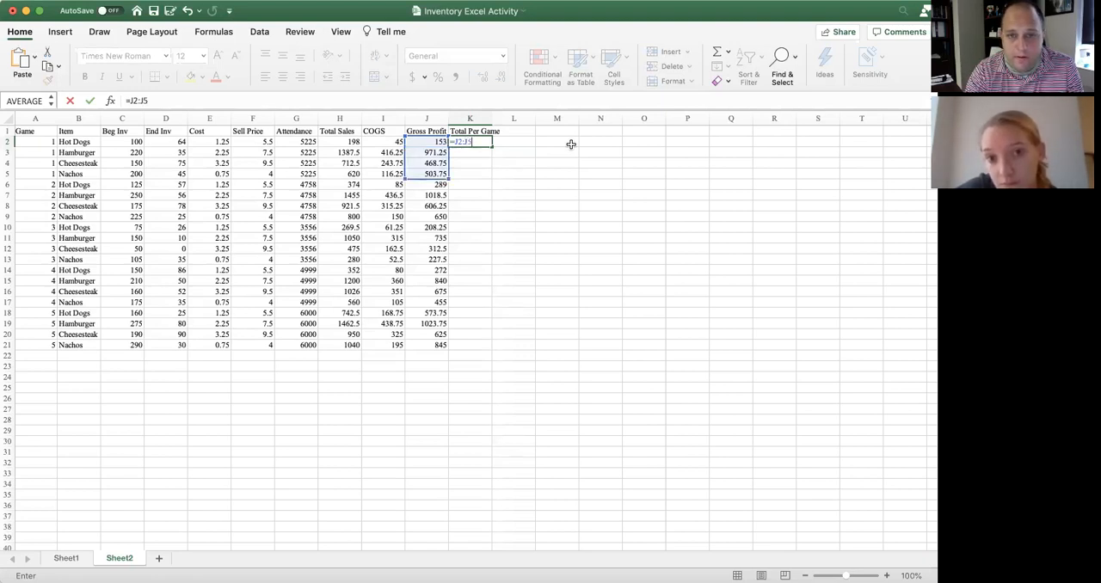
{"action": "key", "text": "Return"}
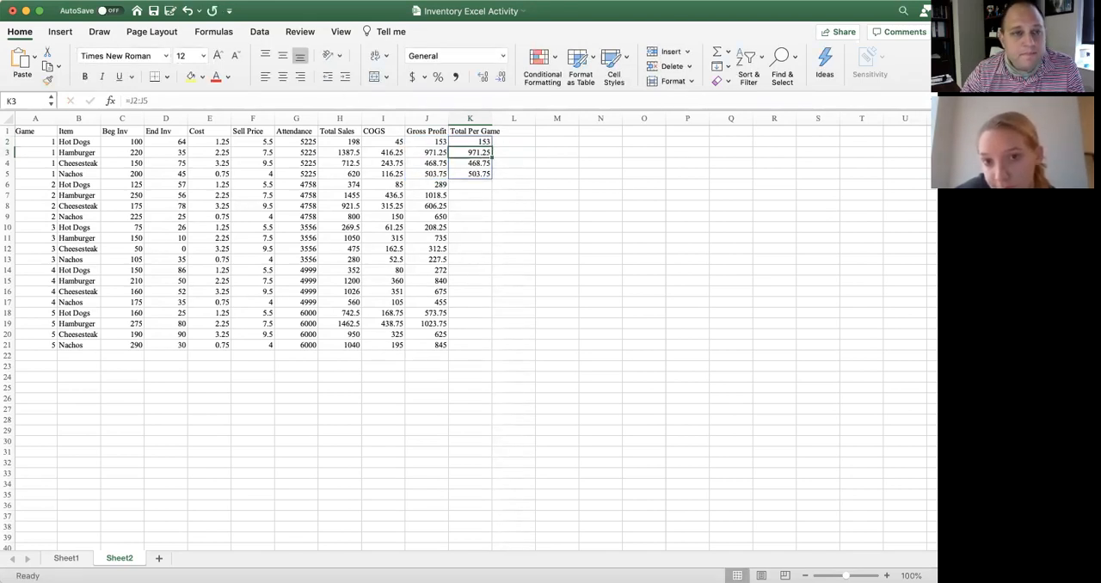
{"action": "left_click", "coordinate": [188, 12]}
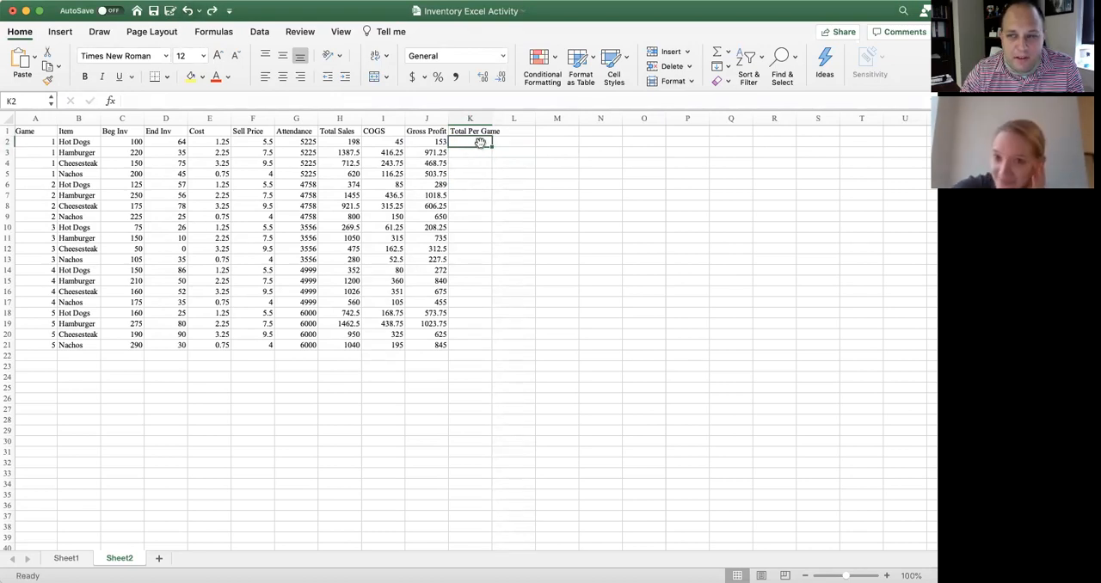
Total the first game's gross profit in K2 with the formula =J2+J3+J4+J5
{"action": "type", "text": "="}
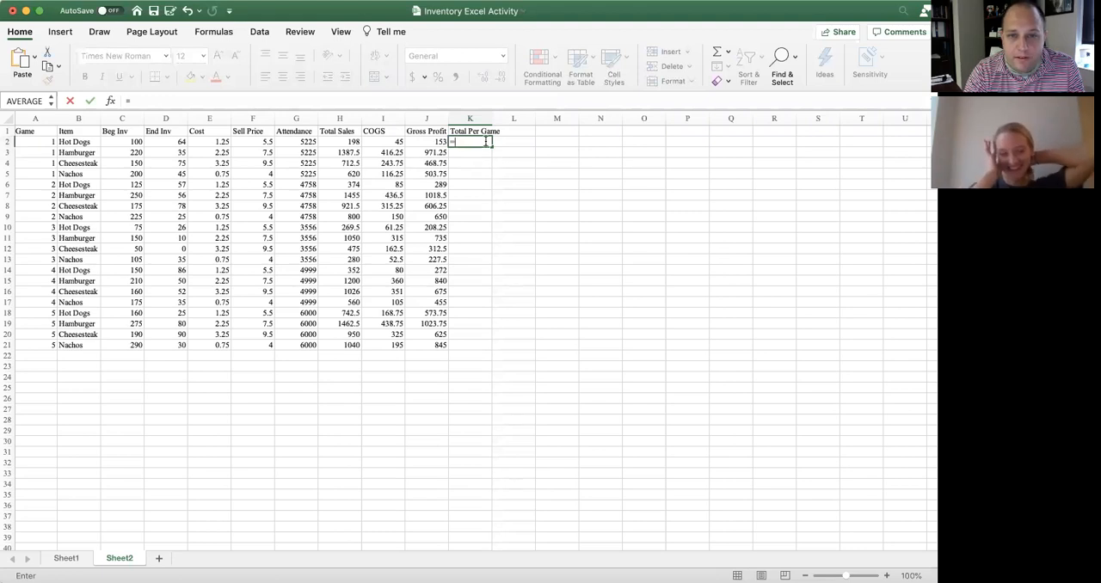
{"action": "type", "text": "J2+"}
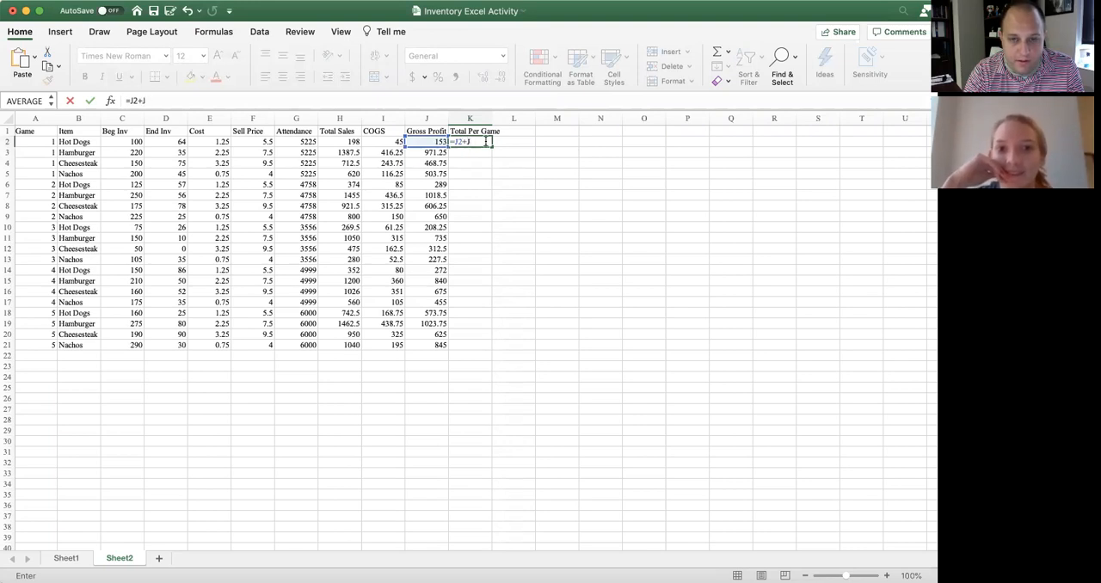
{"action": "type", "text": "J3+J"}
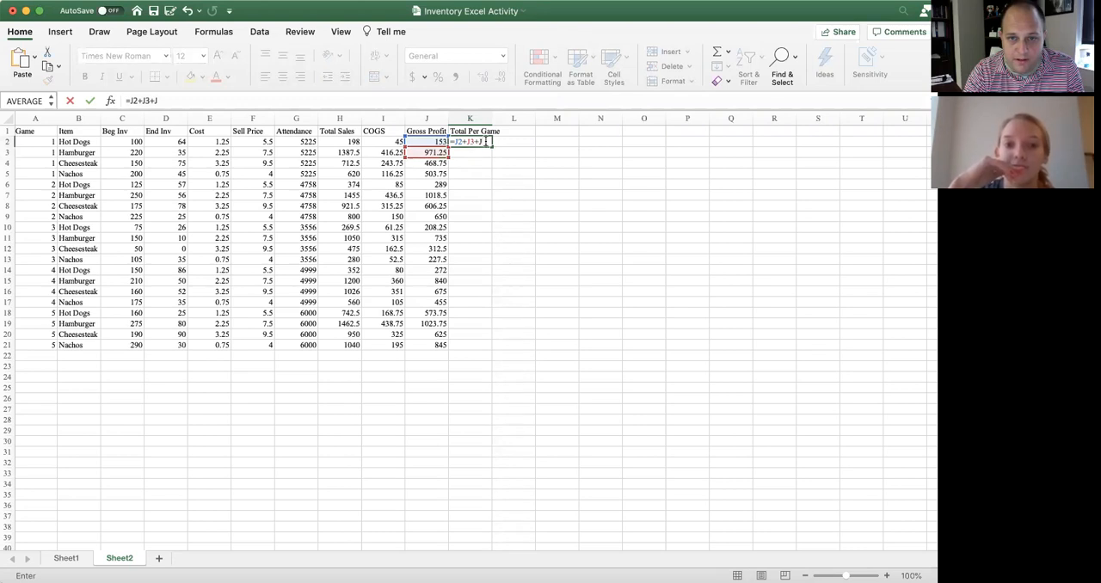
{"action": "type", "text": "4"}
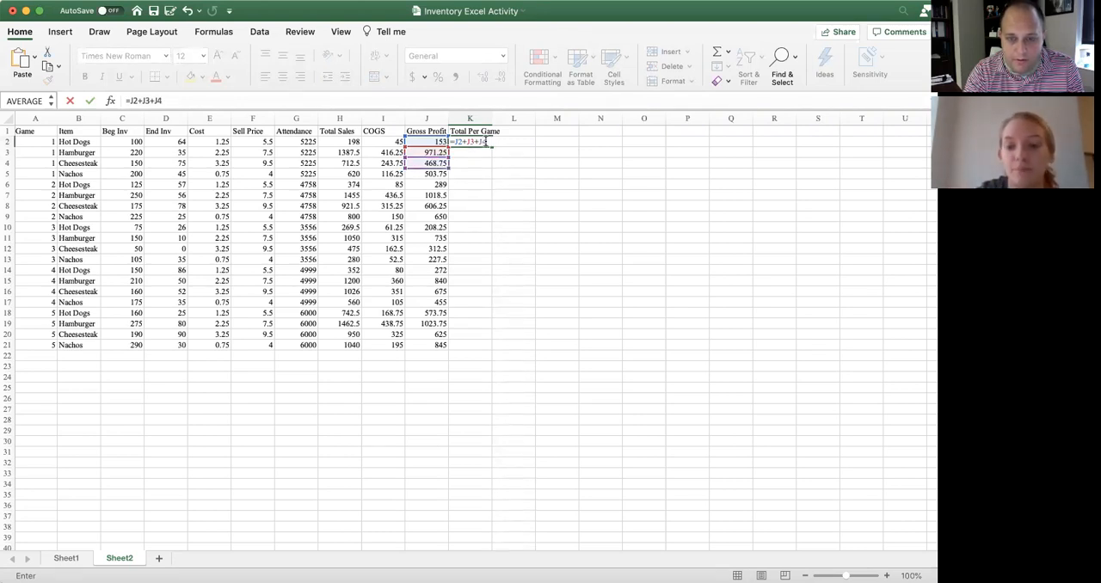
{"action": "type", "text": "+J5"}
{"action": "key", "text": "Return"}
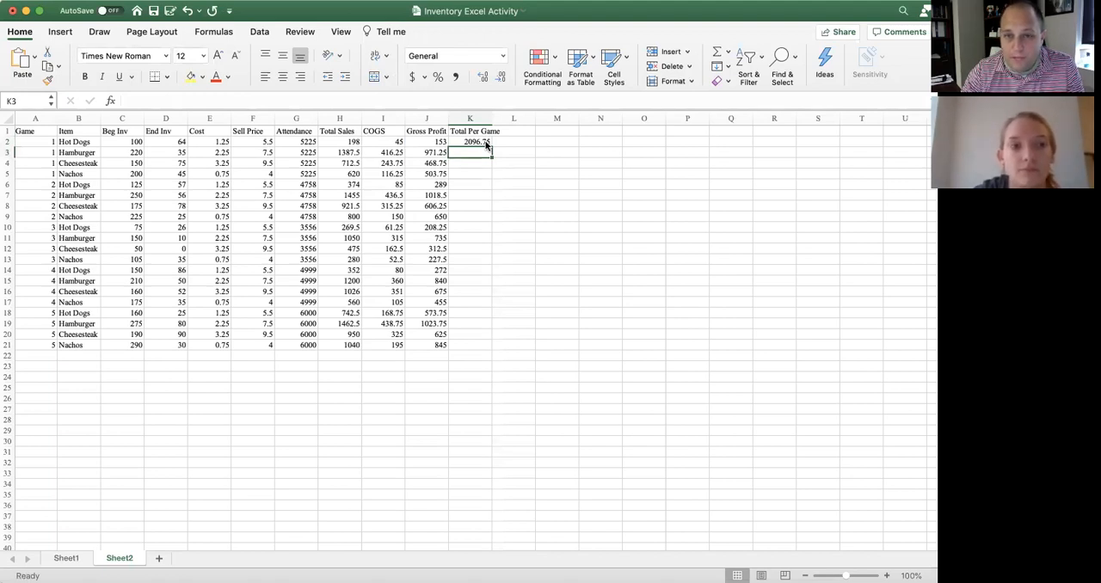
Copy the Total Per Game formula from K2 to K6, K10, K14 and K18, and widen column K to fit its header
{"action": "left_click", "coordinate": [485, 143]}
{"action": "key", "text": "super+c"}
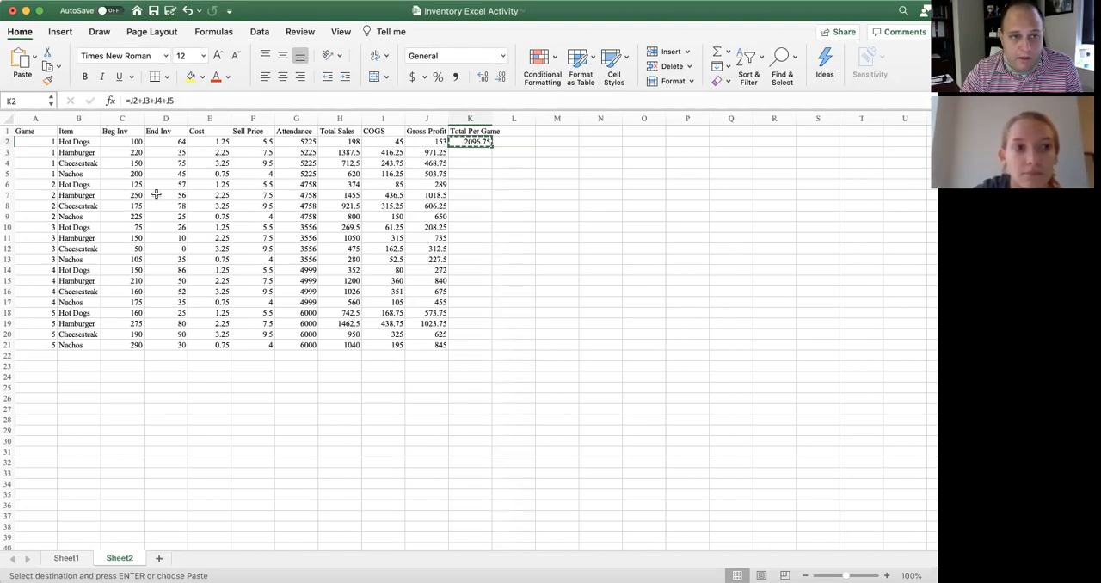
{"action": "left_click", "coordinate": [461, 185]}
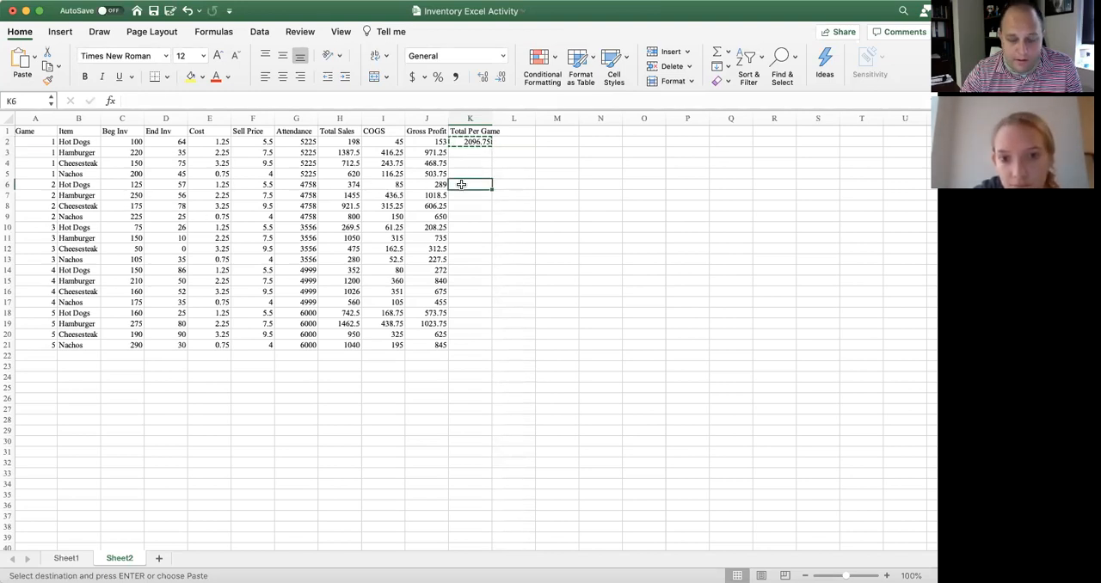
{"action": "key", "text": "super+v"}
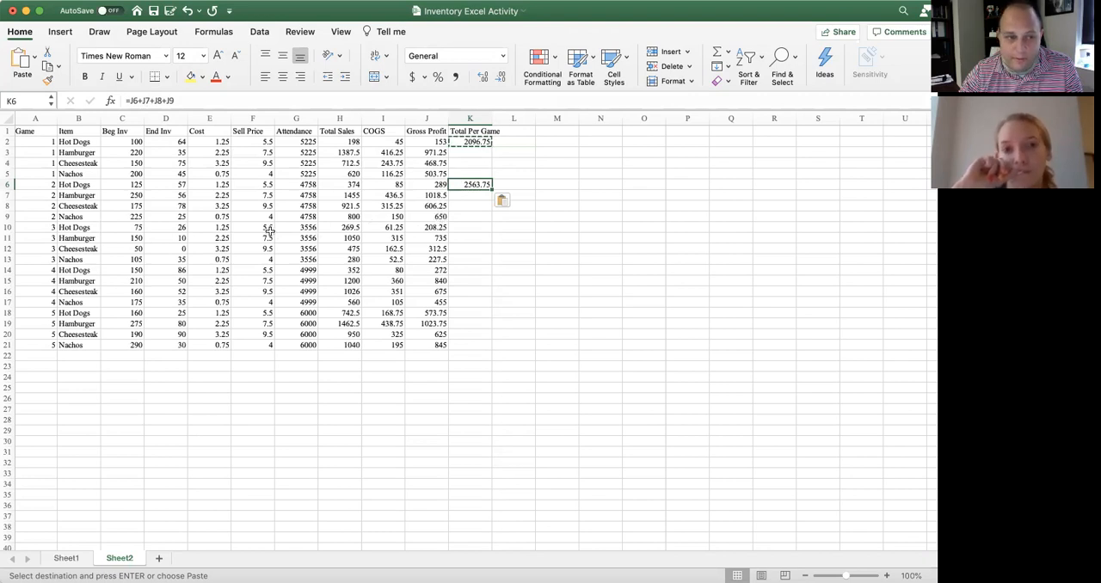
{"action": "left_click", "coordinate": [464, 227]}
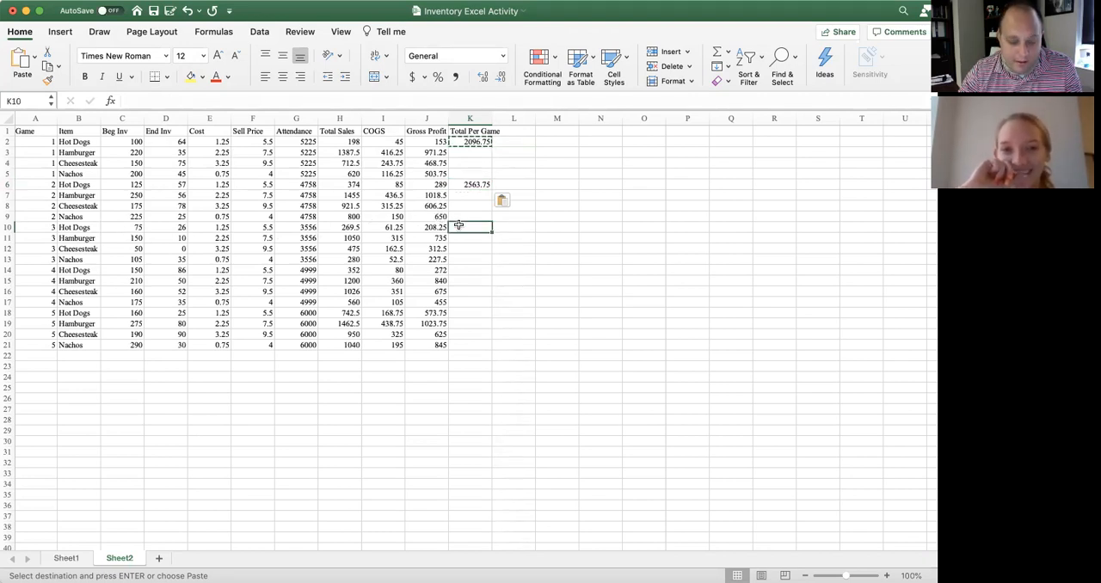
{"action": "key", "text": "super+v"}
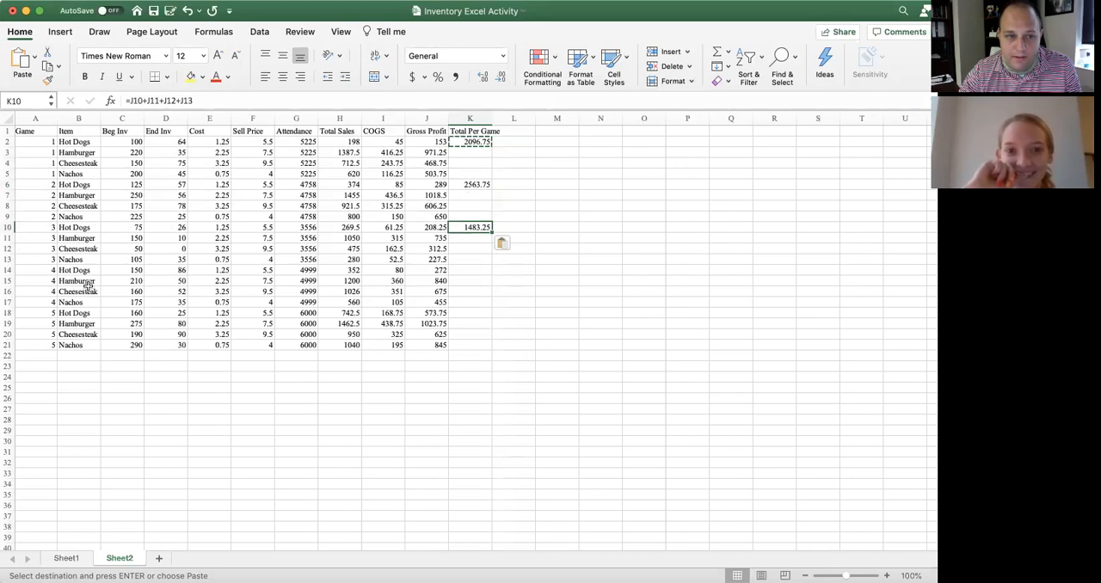
{"action": "left_click", "coordinate": [468, 270]}
{"action": "key", "text": "super+v"}
{"action": "left_click", "coordinate": [480, 313]}
{"action": "key", "text": "super+v"}
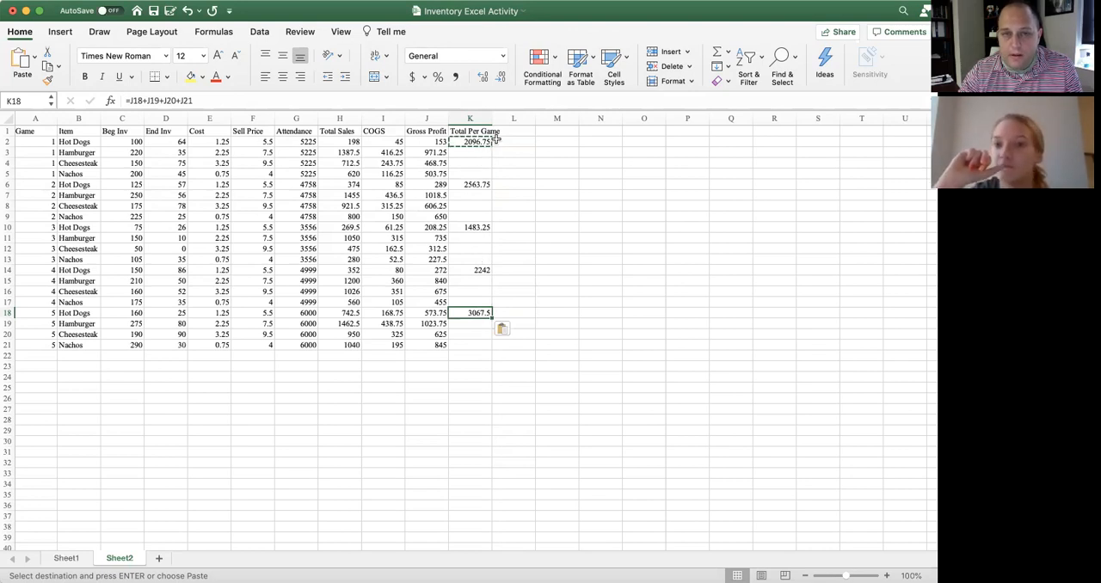
{"action": "left_click_drag", "start_coordinate": [490, 119], "coordinate": [508, 118]}
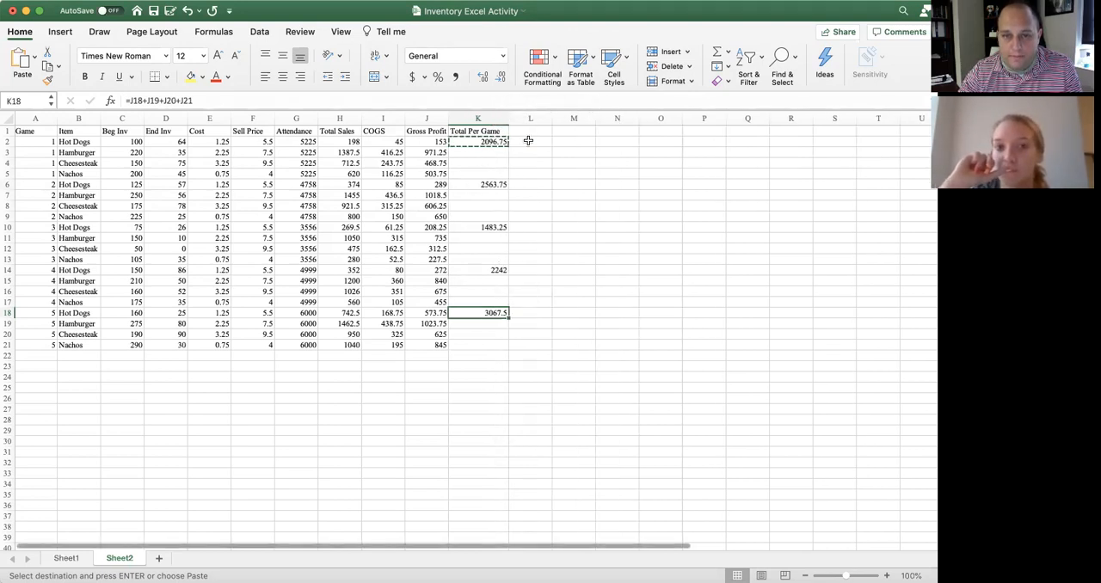
{"action": "left_click", "coordinate": [558, 201]}
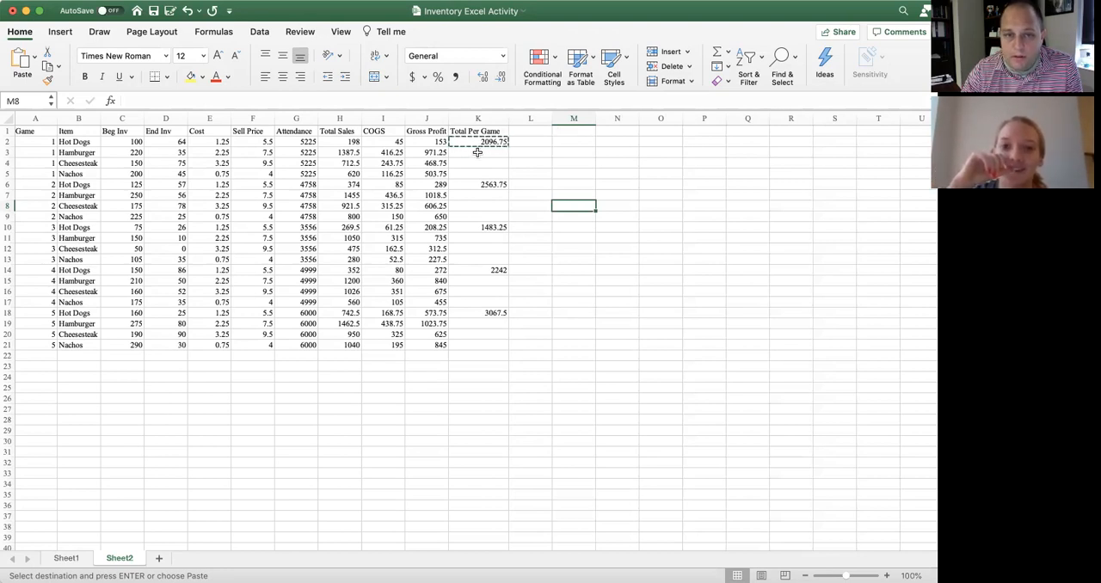
Enter the header % of Sales in L1
{"action": "left_click", "coordinate": [533, 134]}
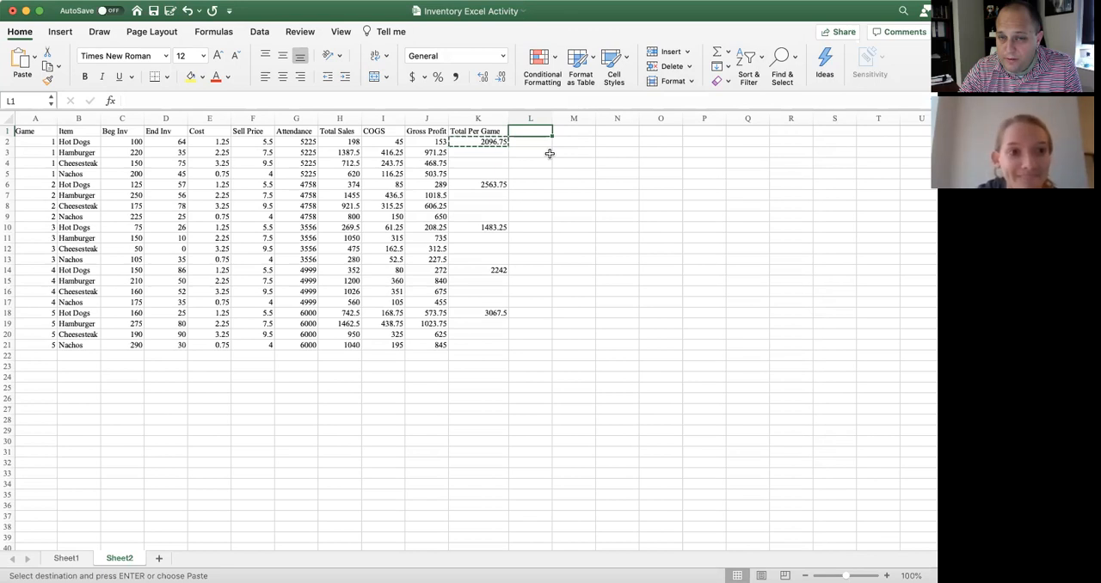
{"action": "type", "text": "% of Sales"}
{"action": "key", "text": "Return"}
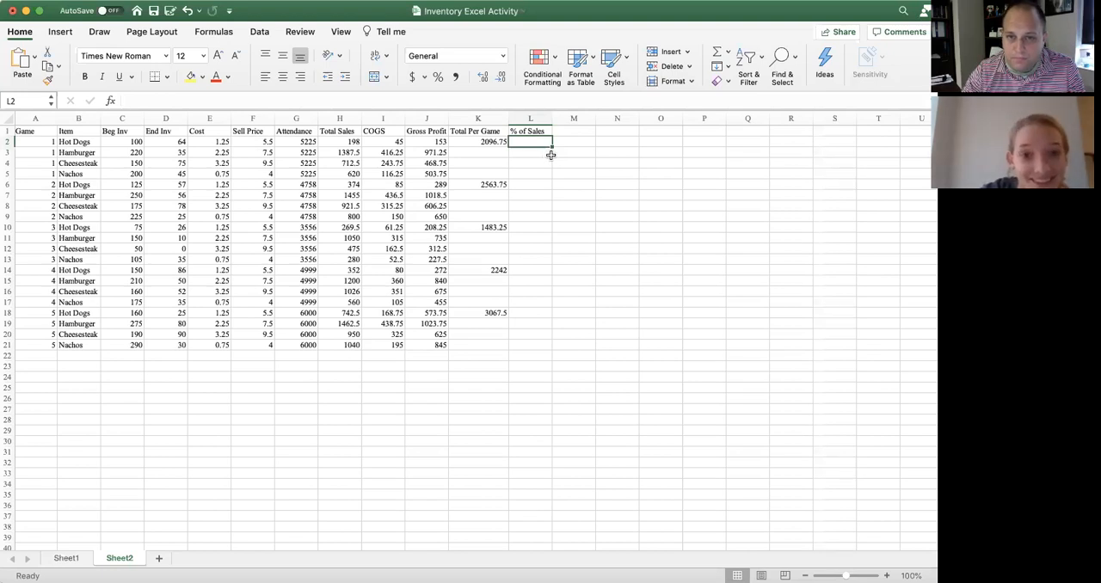
Calculate the first item's share of the game total in L2 with the formula =J2/K2
{"action": "type", "text": "="}
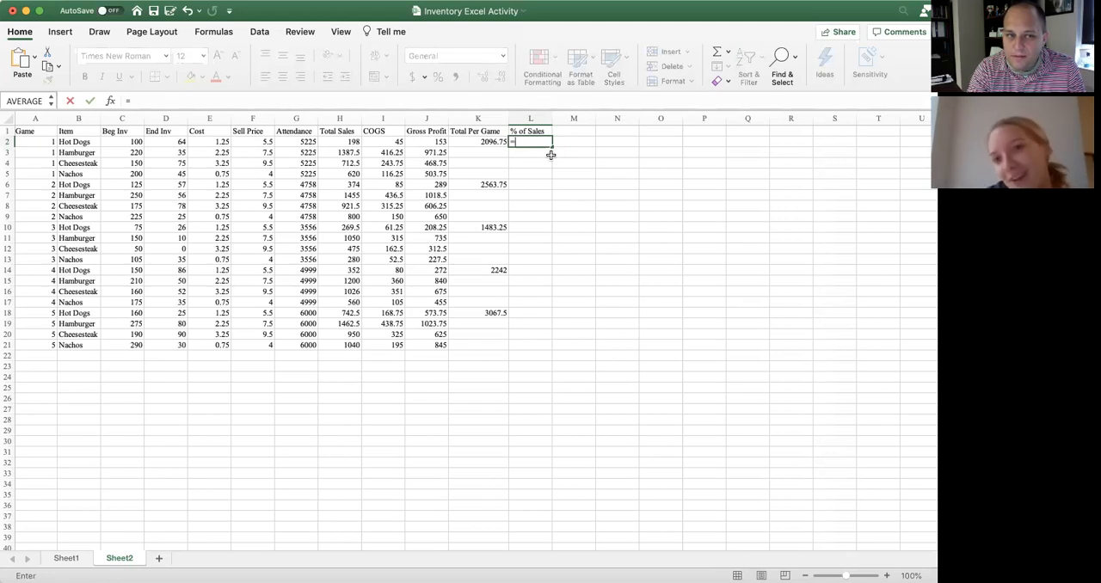
{"action": "type", "text": "J"}
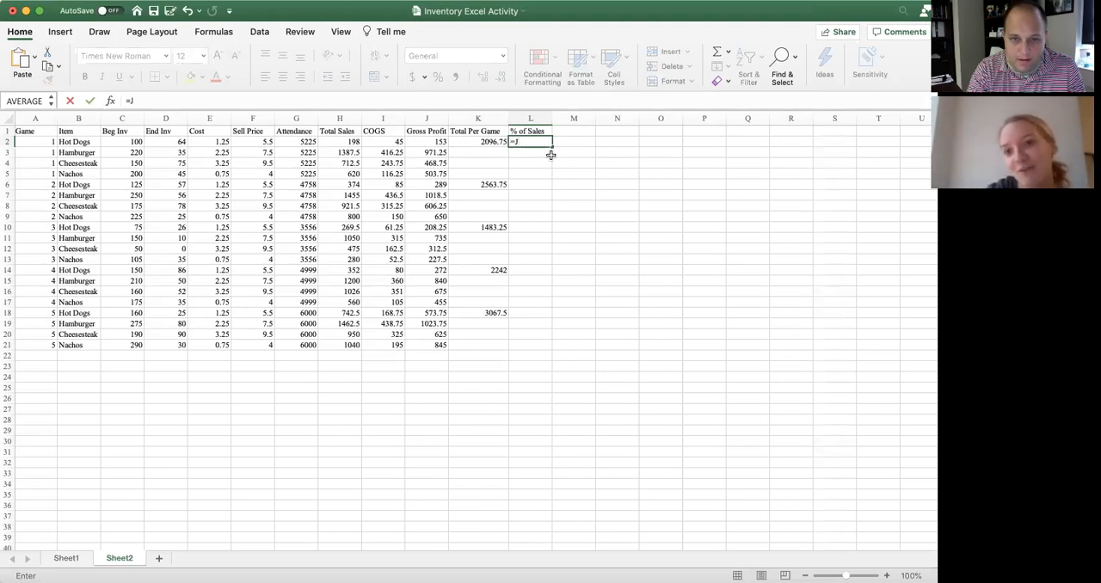
{"action": "type", "text": "2/K"}
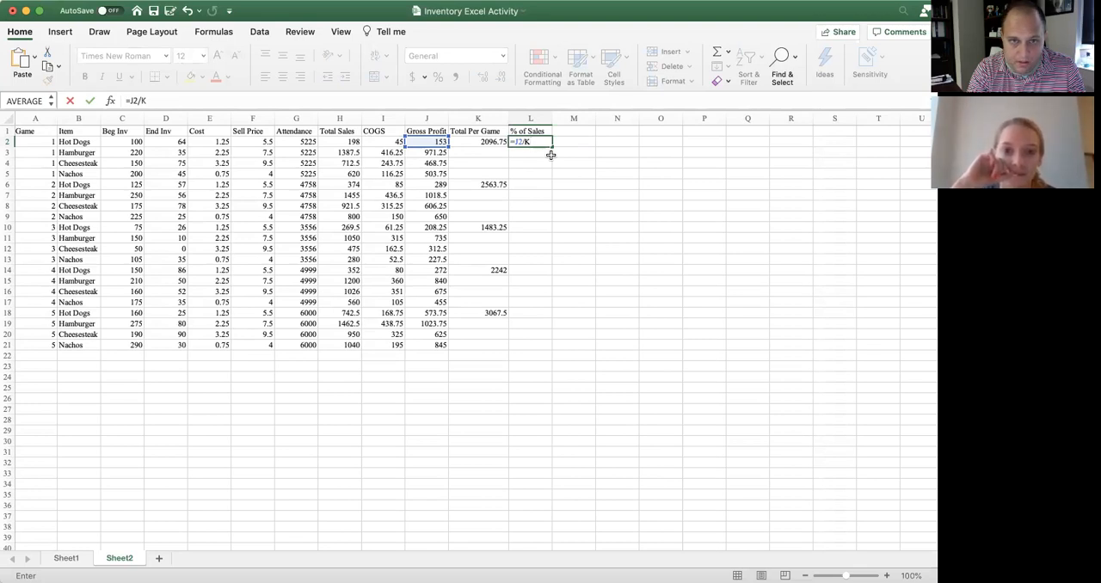
{"action": "type", "text": "2"}
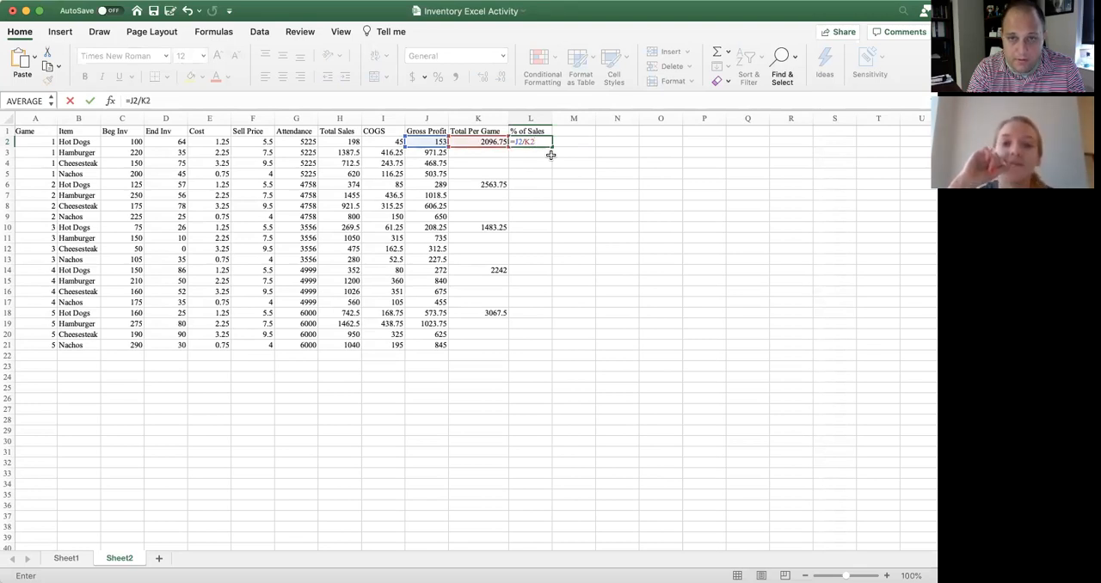
{"action": "key", "text": "Return"}
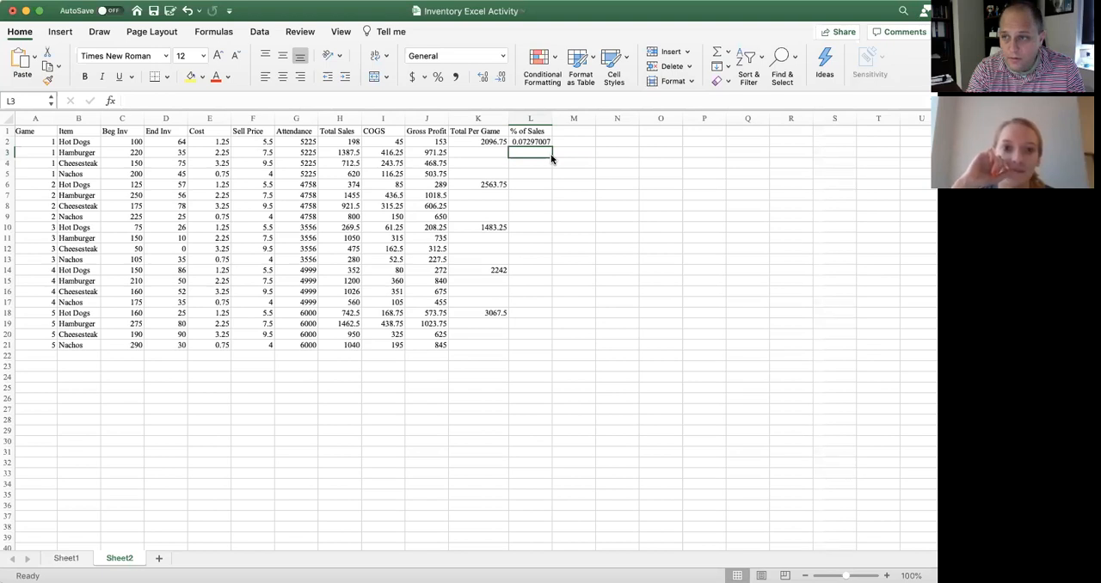
Try to fill the % of Sales formula from L2 down to L5
{"action": "left_click", "coordinate": [547, 142]}
{"action": "left_click_drag", "start_coordinate": [551, 146], "coordinate": [547, 176]}
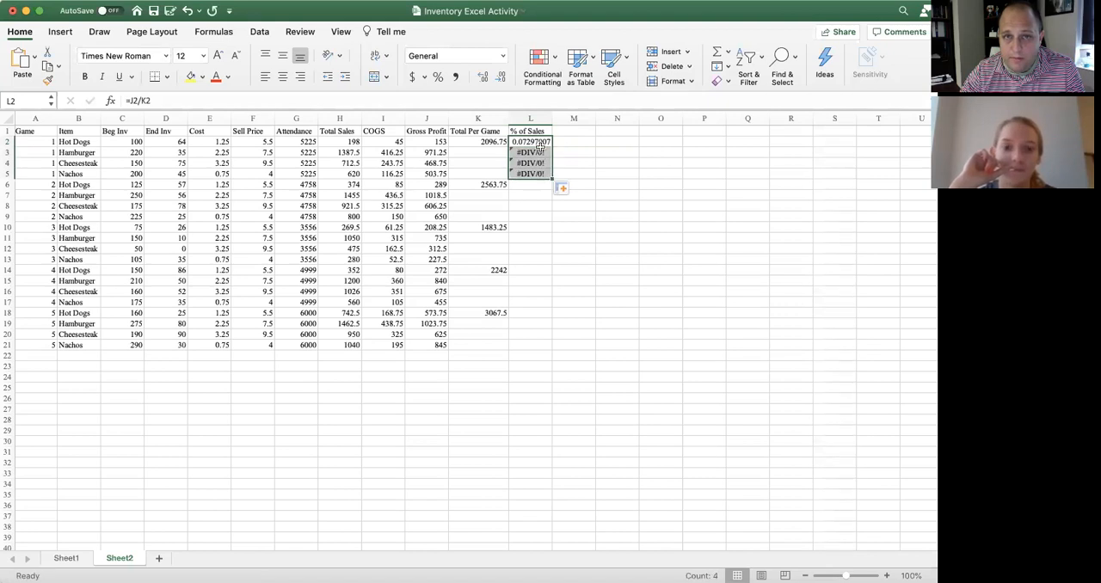
{"action": "left_click", "coordinate": [561, 155]}
{"action": "left_click", "coordinate": [529, 153]}
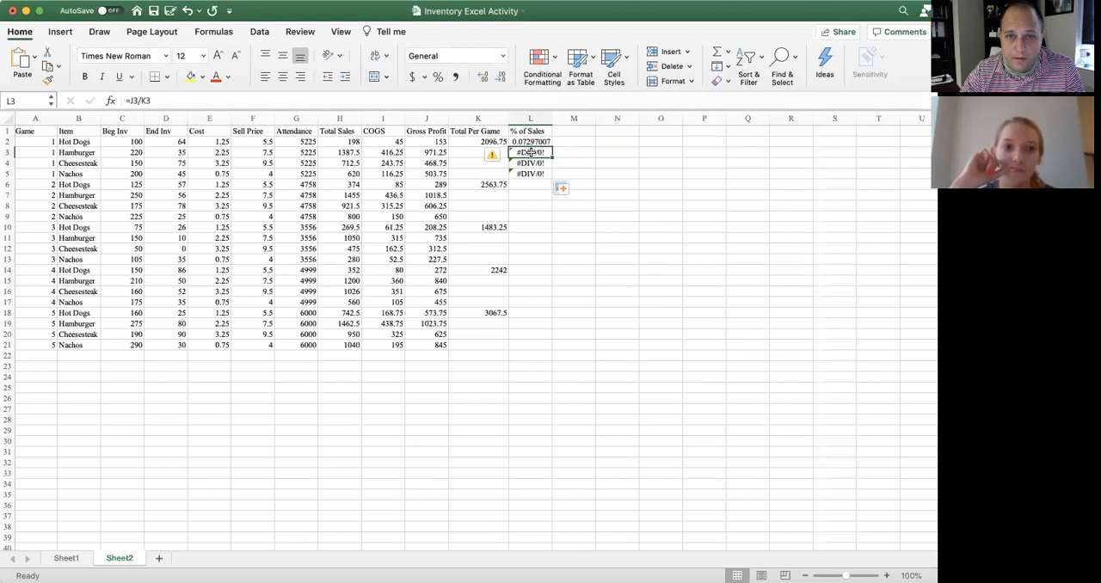
{"action": "left_click", "coordinate": [575, 163]}
Clear the filled formulas from L3 and L4
{"action": "left_click", "coordinate": [542, 153]}
{"action": "key", "text": "Delete"}
{"action": "left_click", "coordinate": [542, 163]}
{"action": "key", "text": "Delete"}
{"action": "left_click", "coordinate": [536, 173]}
Calculate the first game's Hamburger share in L3 with the formula =J3/K2
{"action": "left_click", "coordinate": [539, 152]}
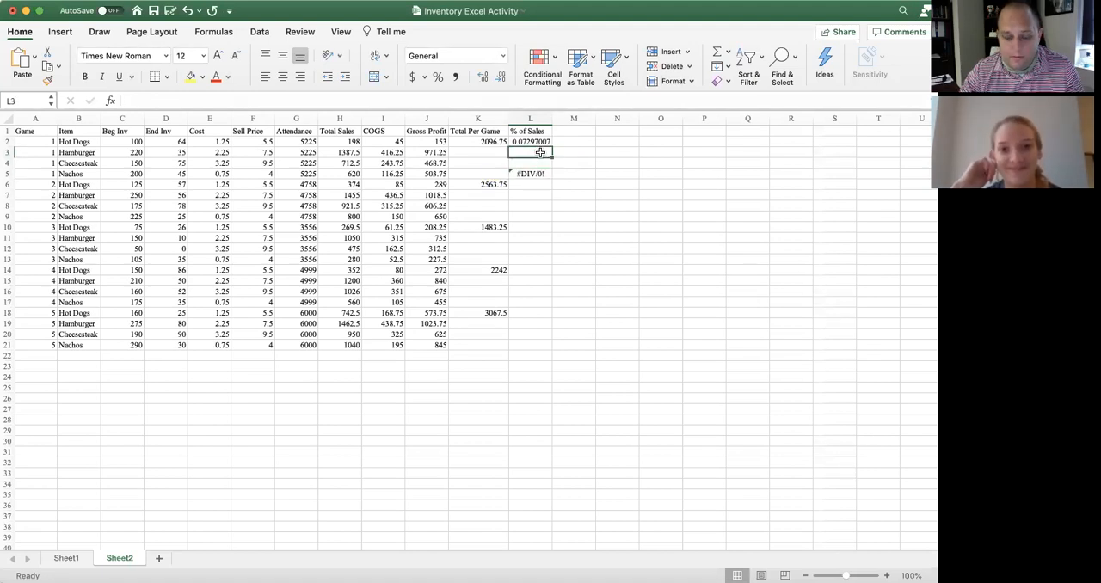
{"action": "type", "text": "="}
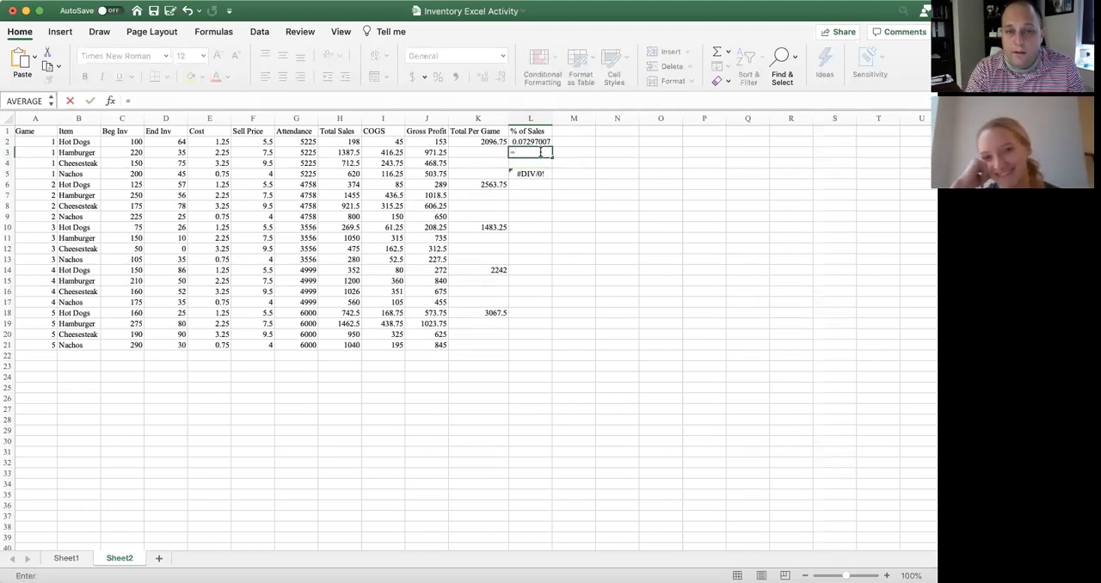
{"action": "type", "text": "J3/"}
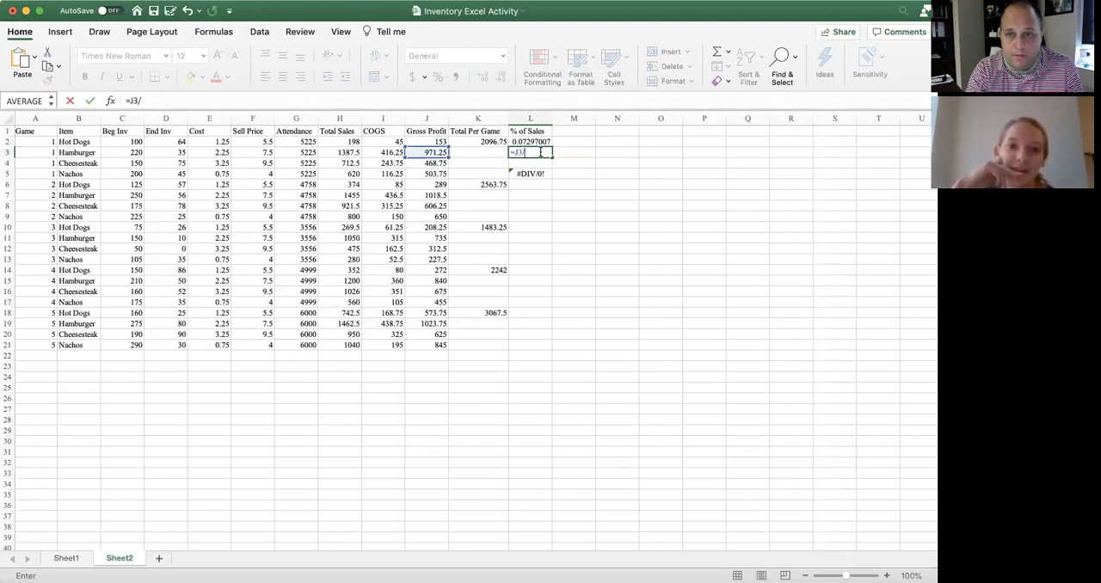
{"action": "type", "text": "K2"}
{"action": "key", "text": "Escape"}
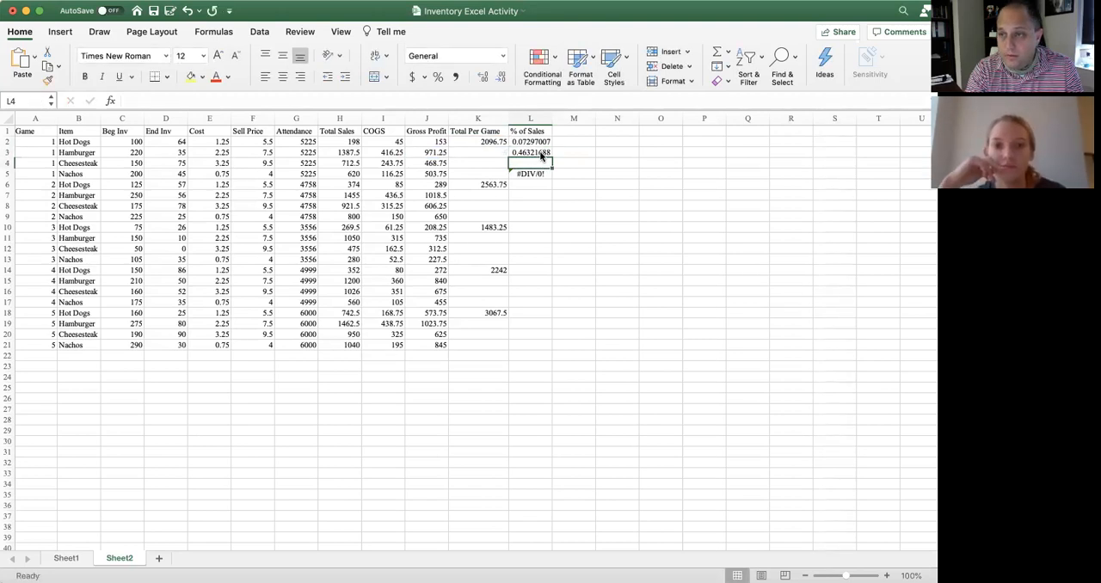
Clear the leftover % of Sales formula from L5
{"action": "left_click", "coordinate": [549, 173]}
{"action": "key", "text": "Delete"}
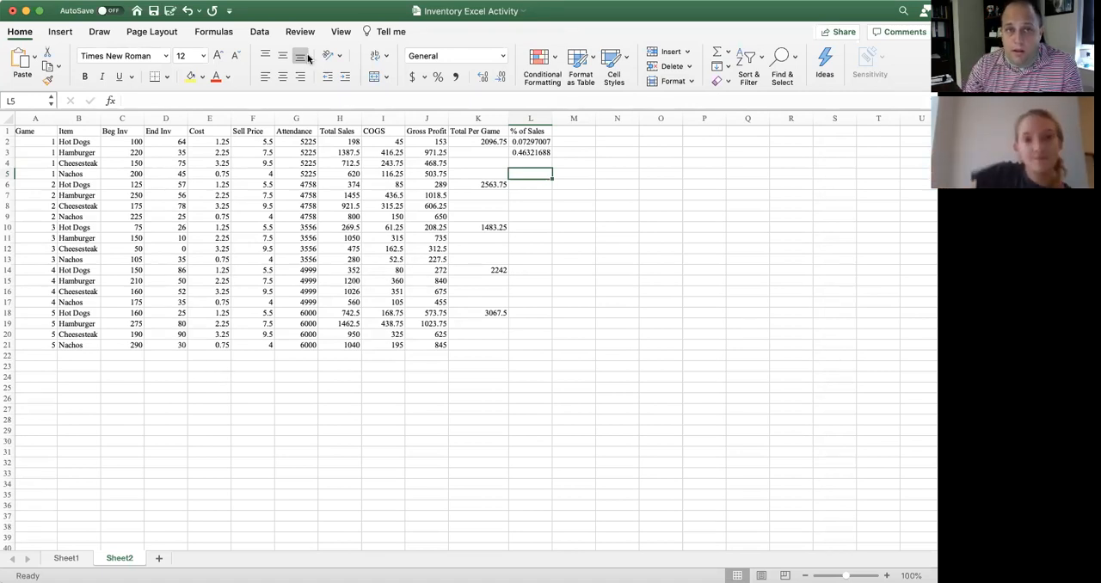
{"action": "left_click", "coordinate": [258, 32]}
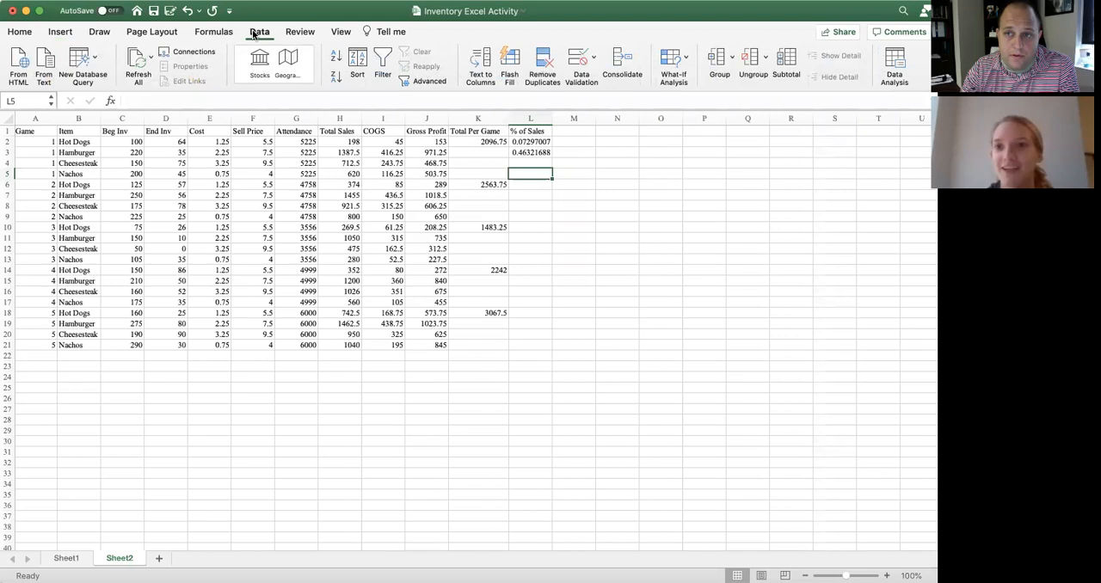
{"action": "left_click", "coordinate": [893, 62]}
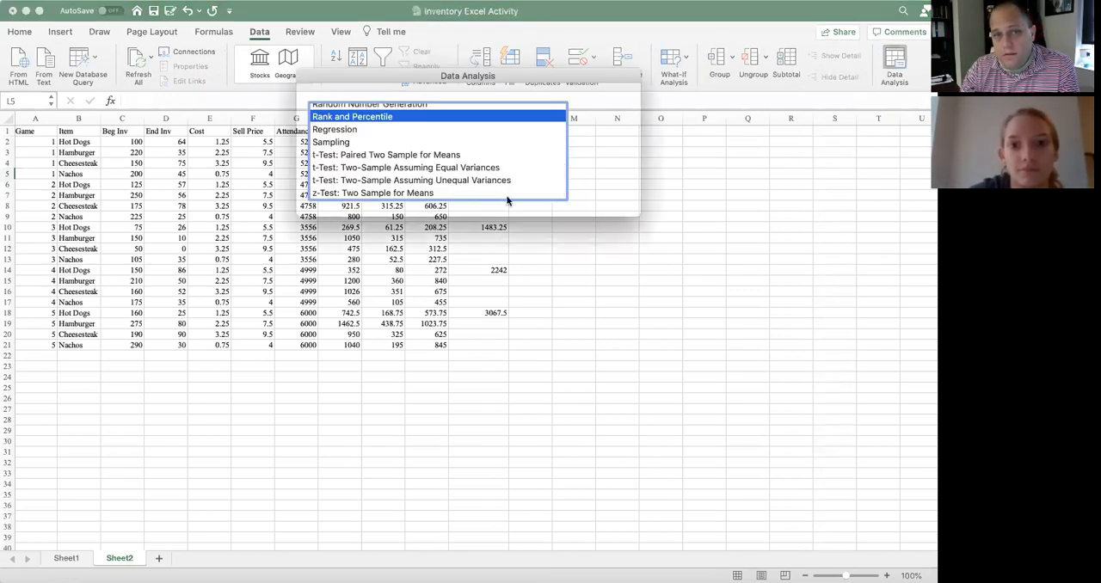
{"action": "left_click", "coordinate": [355, 130]}
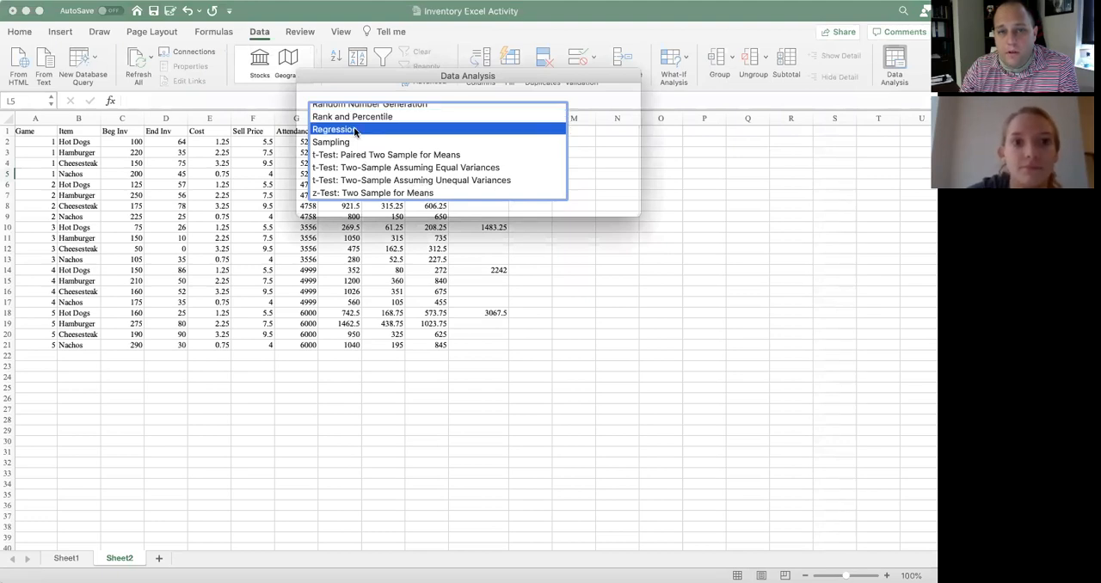
{"action": "left_click", "coordinate": [610, 102]}
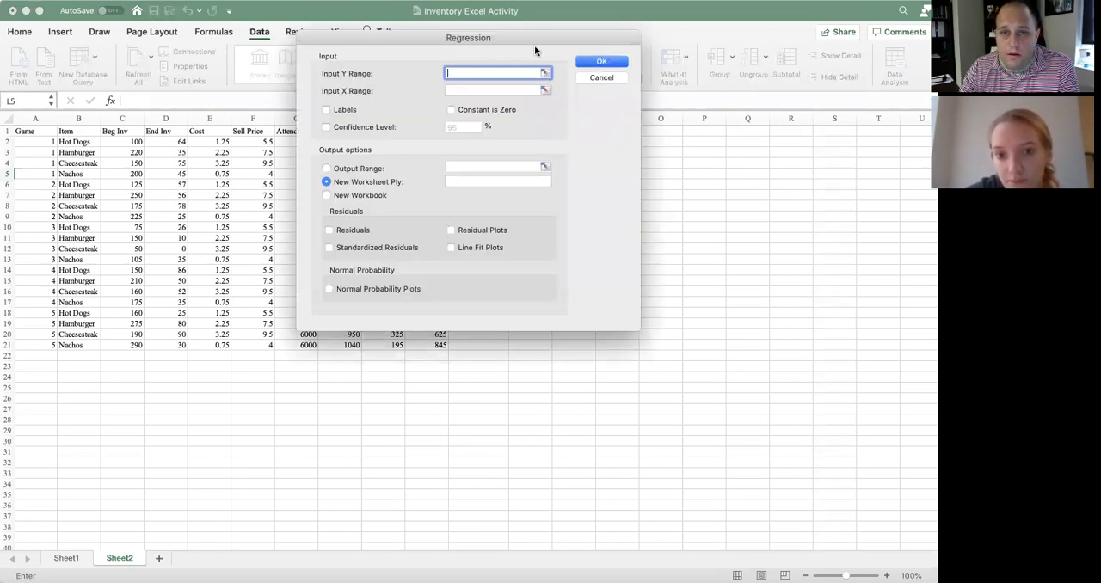
{"action": "left_click_drag", "start_coordinate": [531, 38], "coordinate": [806, 24]}
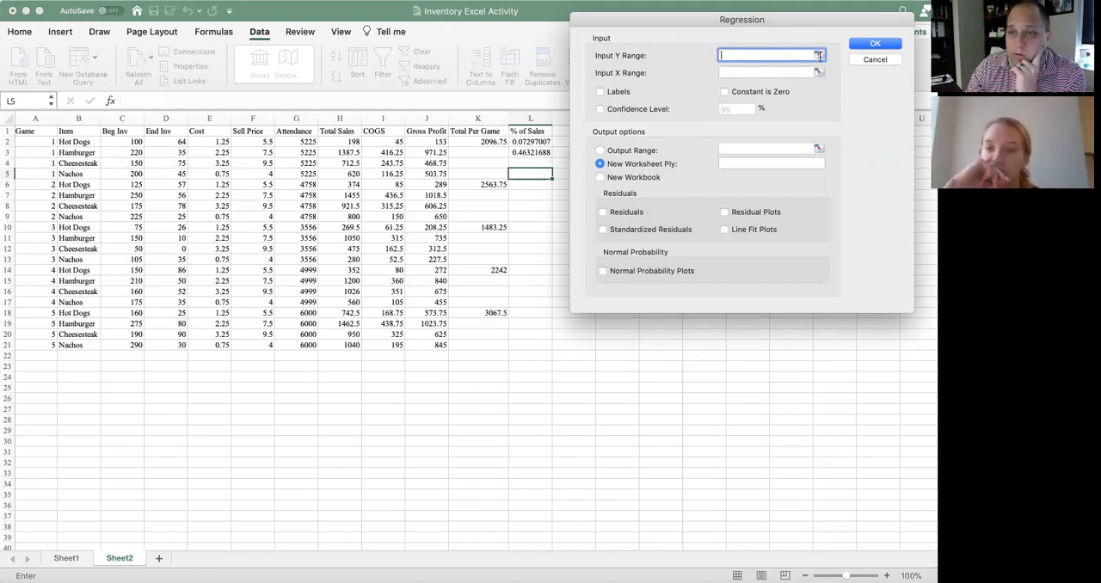
{"action": "left_click", "coordinate": [819, 55]}
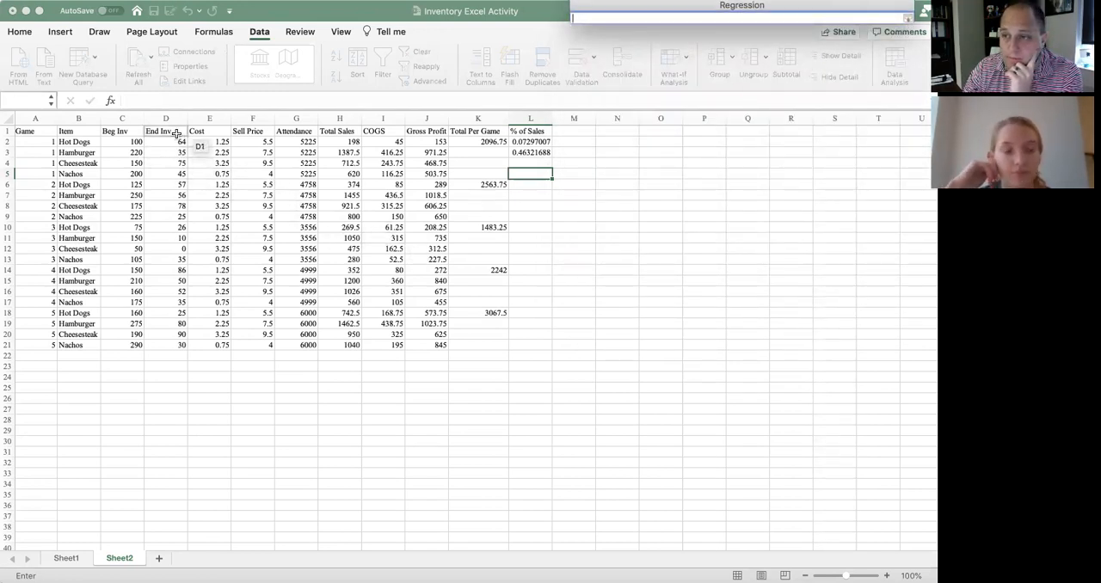
{"action": "left_click_drag", "start_coordinate": [176, 134], "coordinate": [175, 132]}
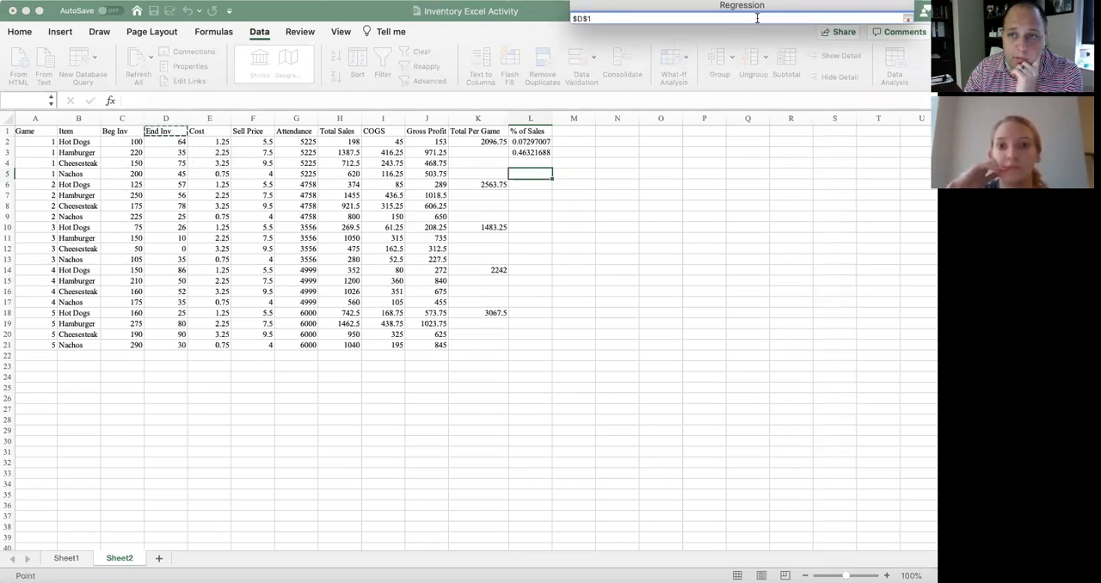
{"action": "left_click", "coordinate": [909, 18]}
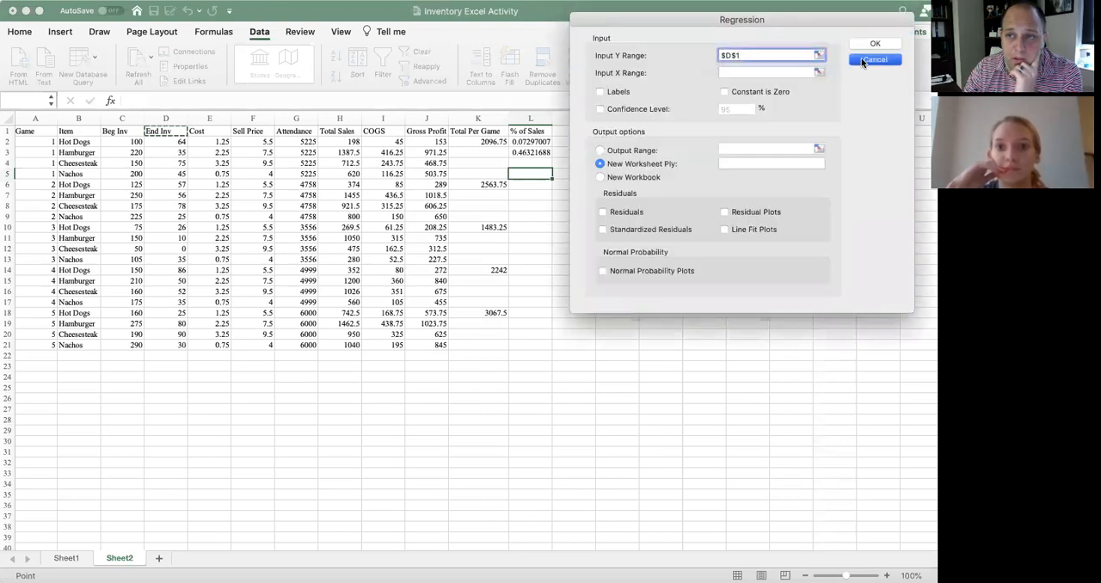
{"action": "left_click", "coordinate": [875, 59]}
{"action": "left_click", "coordinate": [601, 117]}
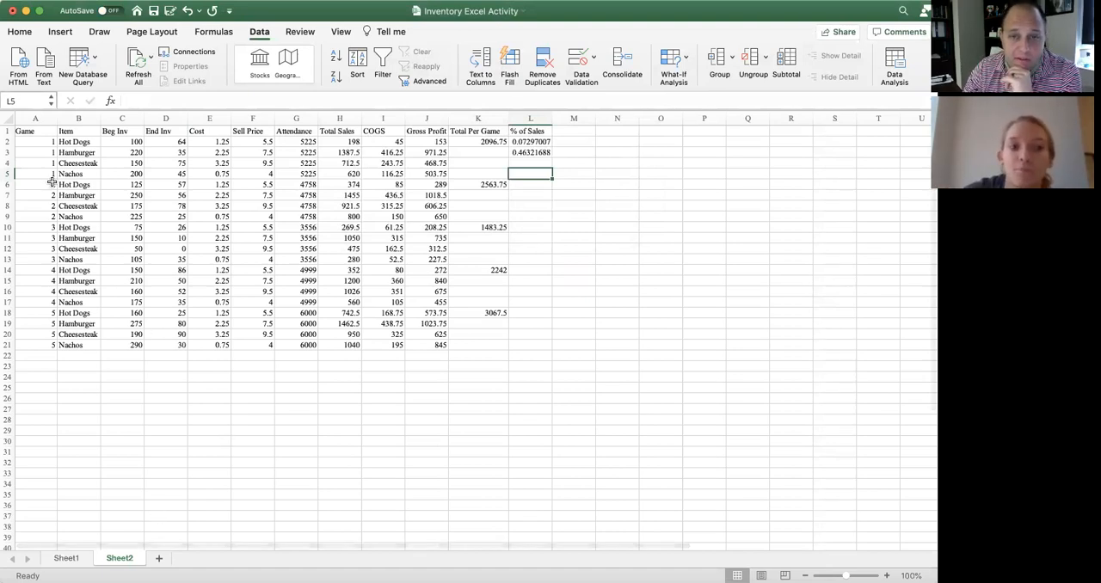
Copy the inventory table A1:J21, from Game through Gross Profit, to cell A1 of a new worksheet
{"action": "left_click_drag", "start_coordinate": [21, 131], "coordinate": [437, 342]}
{"action": "key", "text": "super+c"}
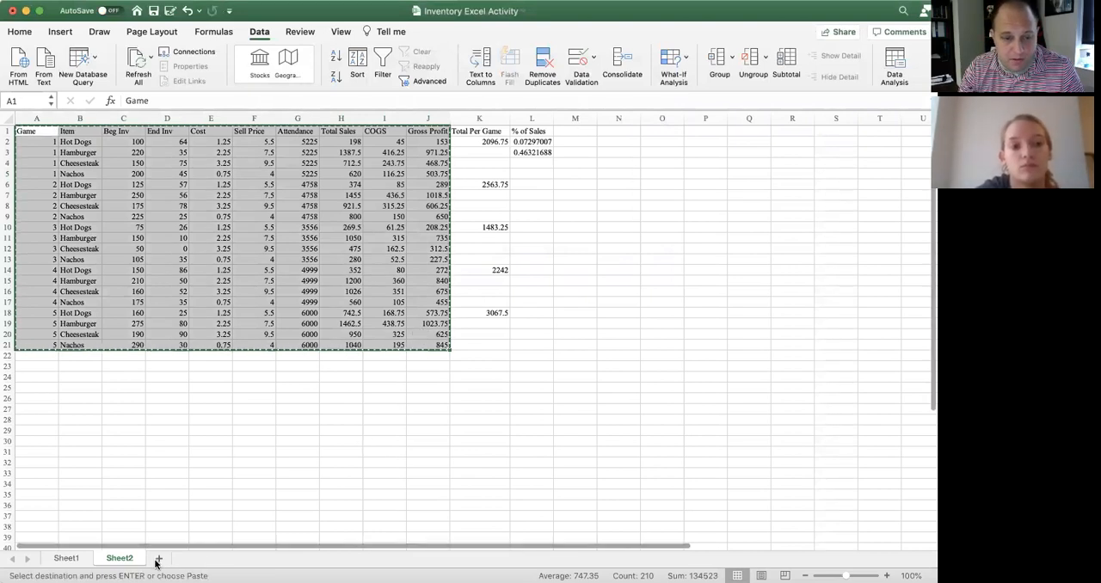
{"action": "left_click", "coordinate": [158, 558]}
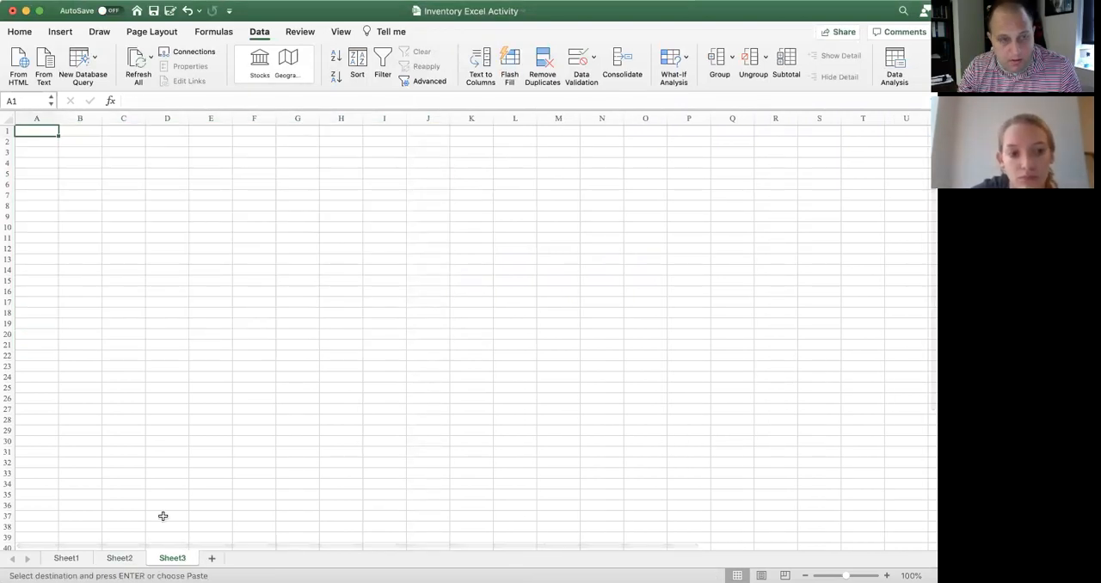
{"action": "key", "text": "super+v"}
{"action": "left_click", "coordinate": [329, 407]}
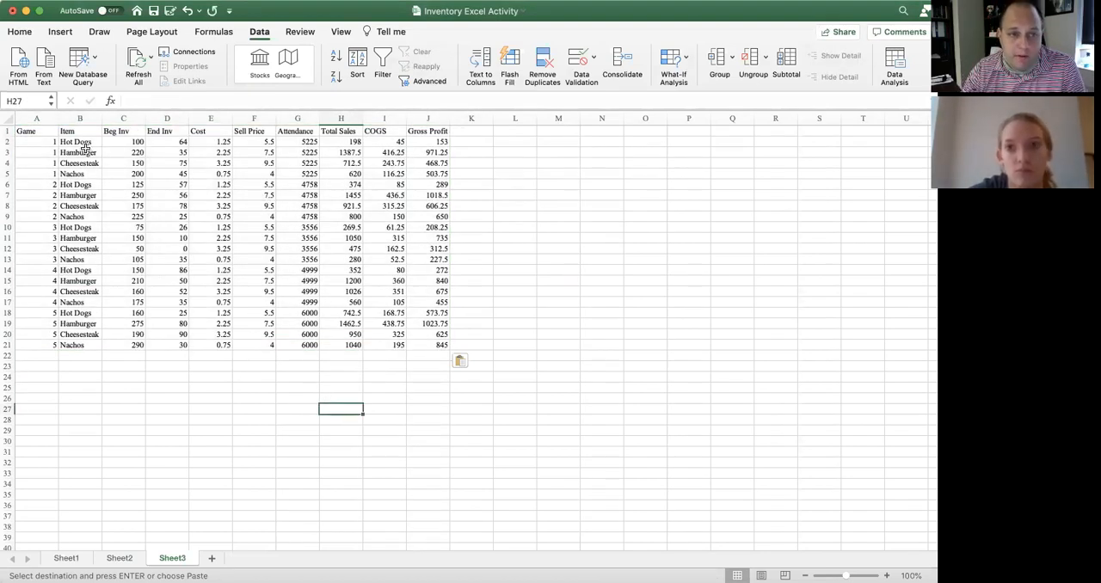
Sort the copied table on Sheet3 by the Item column in A to Z order
{"action": "left_click", "coordinate": [10, 118]}
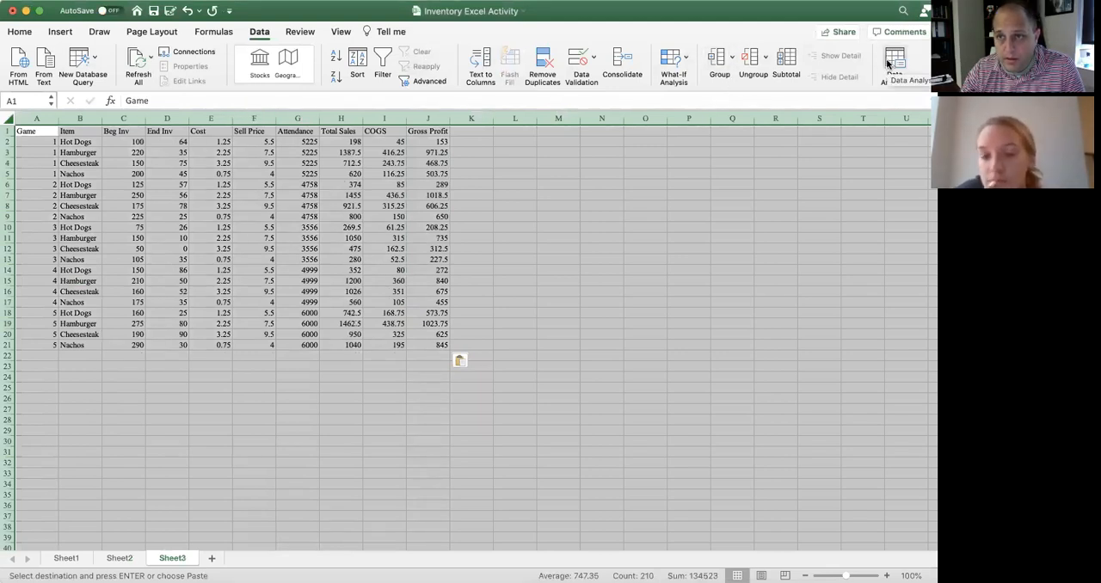
{"action": "left_click", "coordinate": [20, 32]}
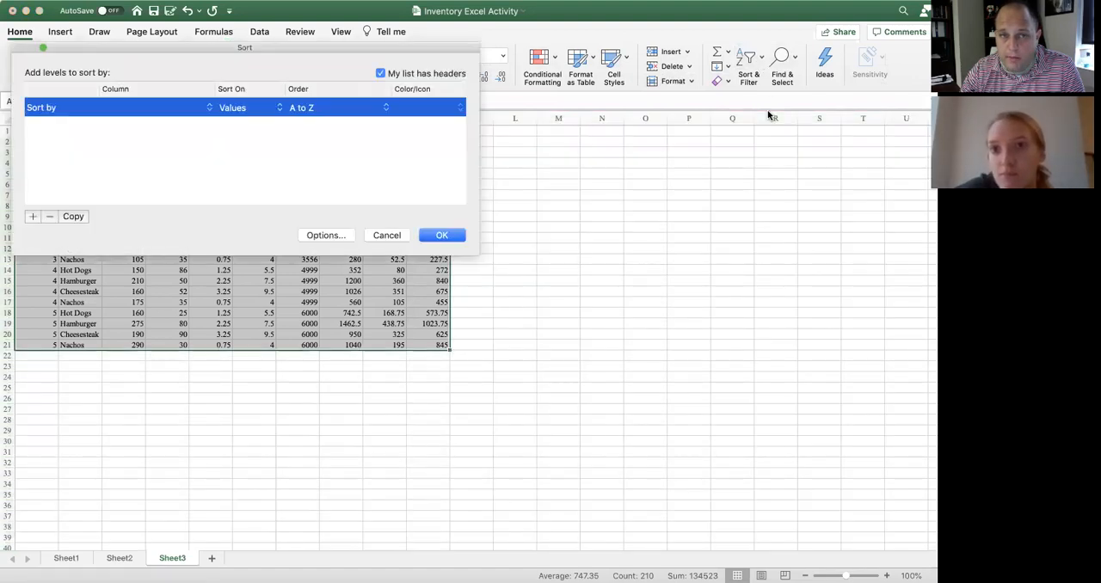
{"action": "left_click", "coordinate": [208, 110]}
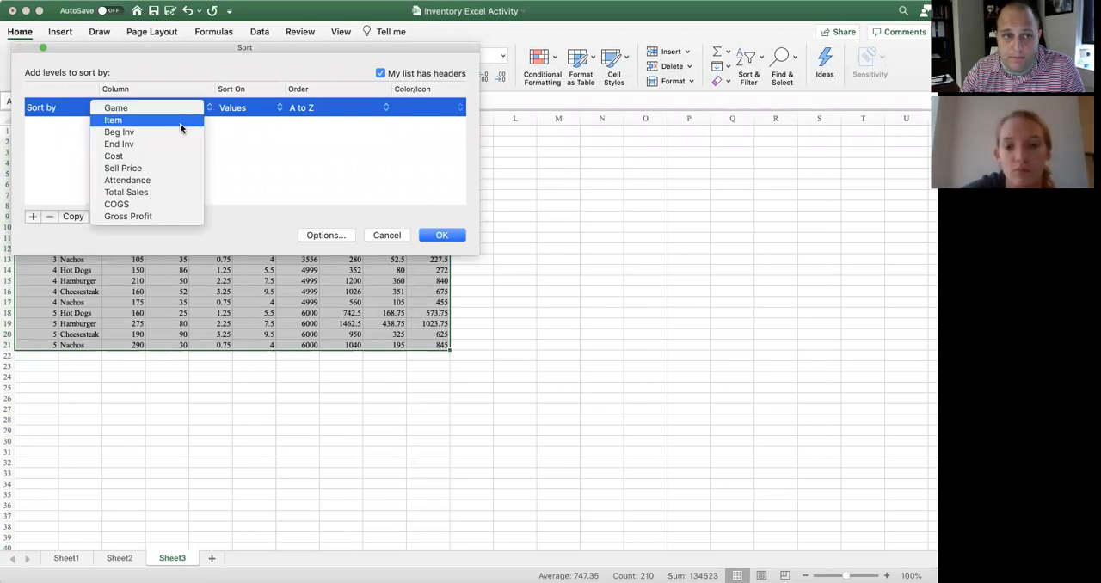
{"action": "left_click", "coordinate": [180, 127]}
{"action": "left_click", "coordinate": [453, 238]}
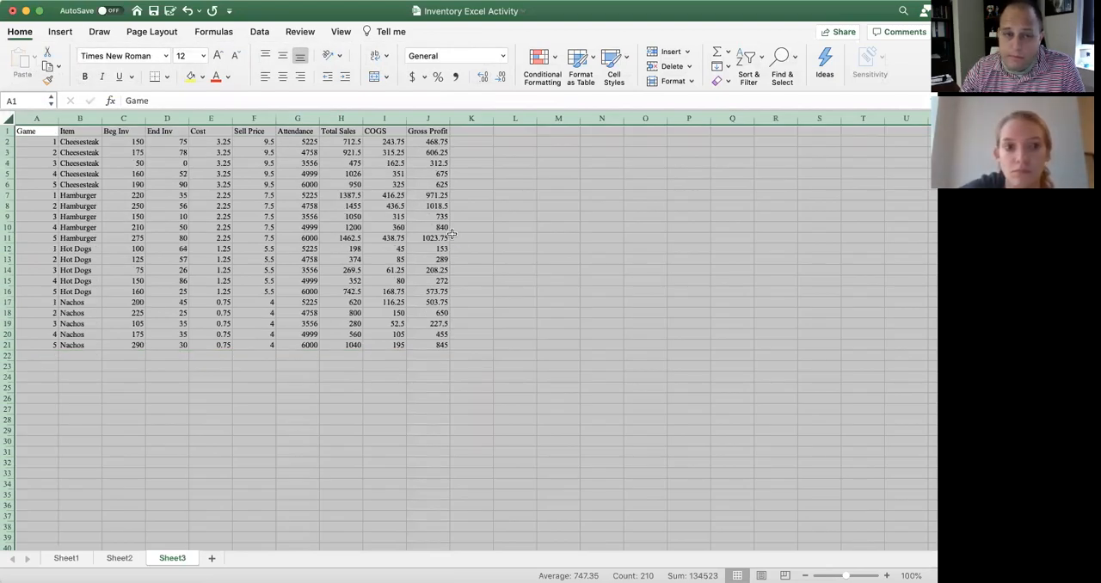
{"action": "left_click", "coordinate": [575, 238]}
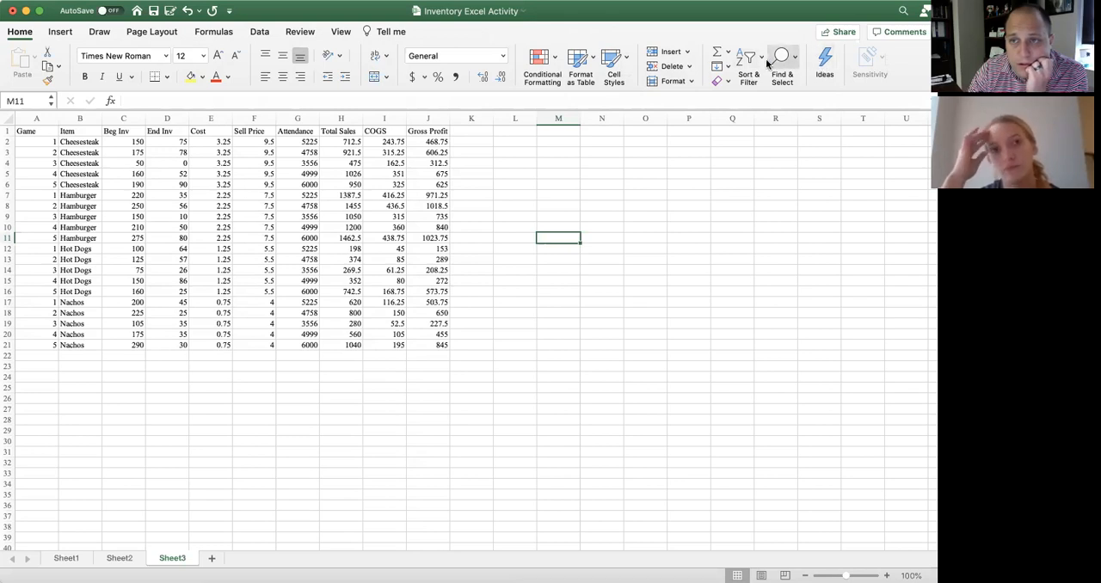
Start a Regression analysis with the Cheesesteak End Inv data, header included, D1:D6, as the input Y range
{"action": "left_click", "coordinate": [259, 32]}
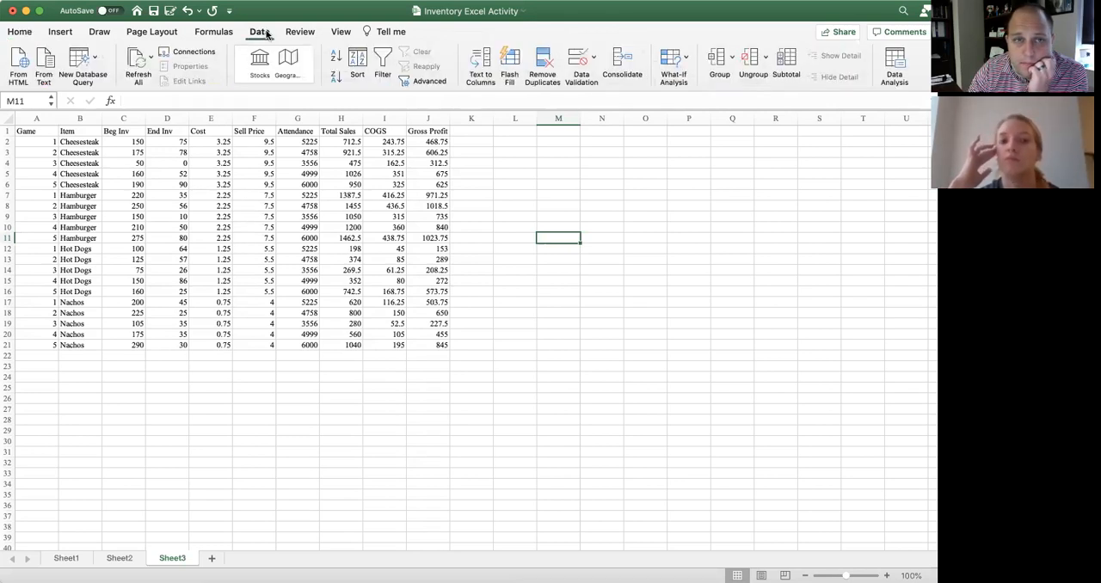
{"action": "left_click", "coordinate": [894, 60]}
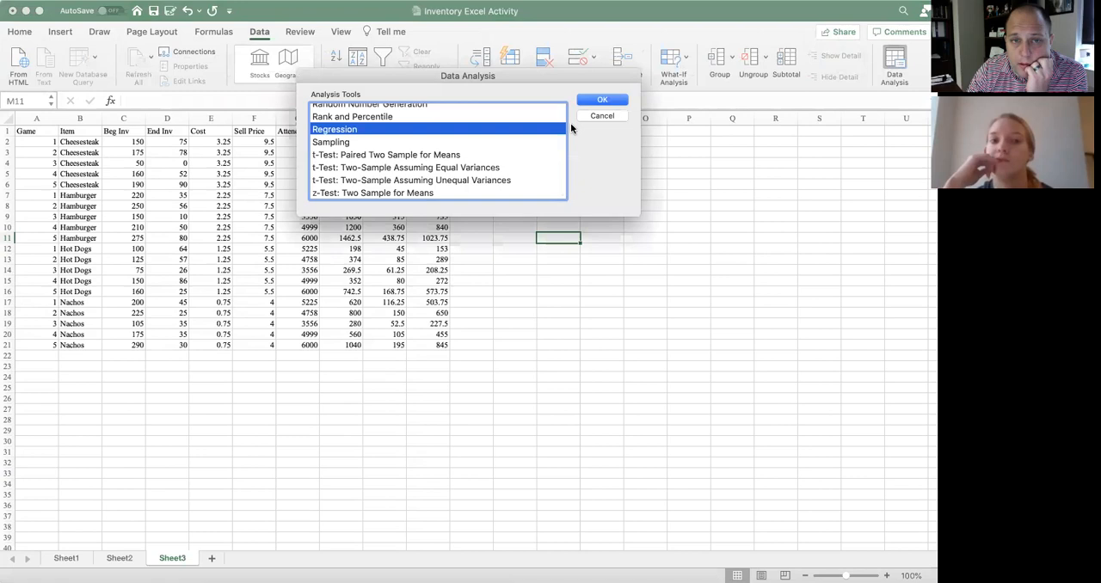
{"action": "left_click", "coordinate": [599, 102]}
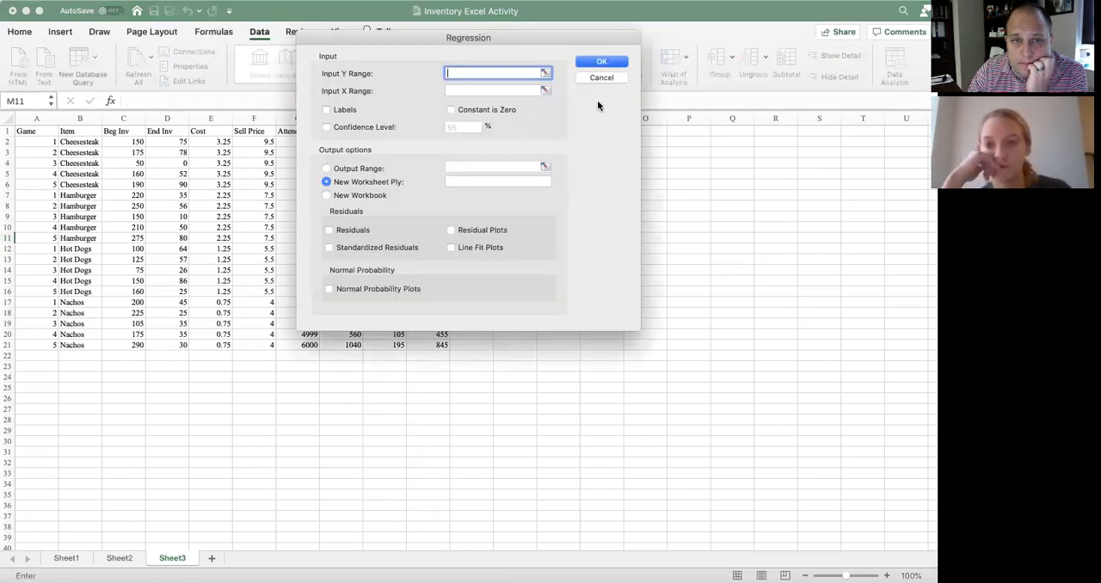
{"action": "left_click", "coordinate": [544, 73]}
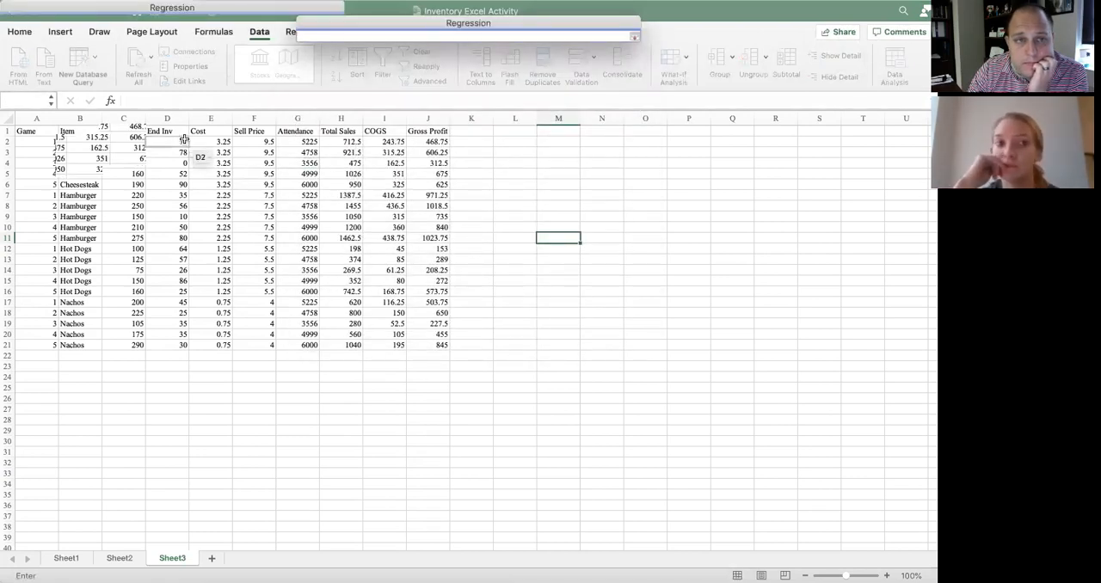
{"action": "left_click_drag", "start_coordinate": [182, 131], "coordinate": [179, 178]}
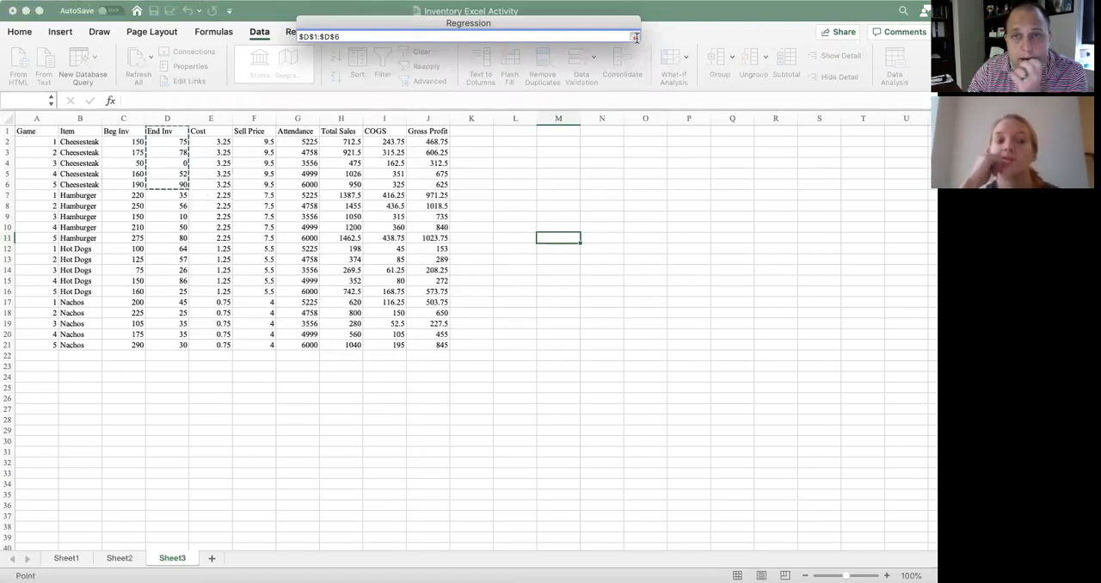
{"action": "left_click", "coordinate": [636, 38]}
Set the Cheesesteak Attendance data G1:G6 as the input X range, enable Labels and run the regression to a new worksheet
{"action": "left_click", "coordinate": [545, 90]}
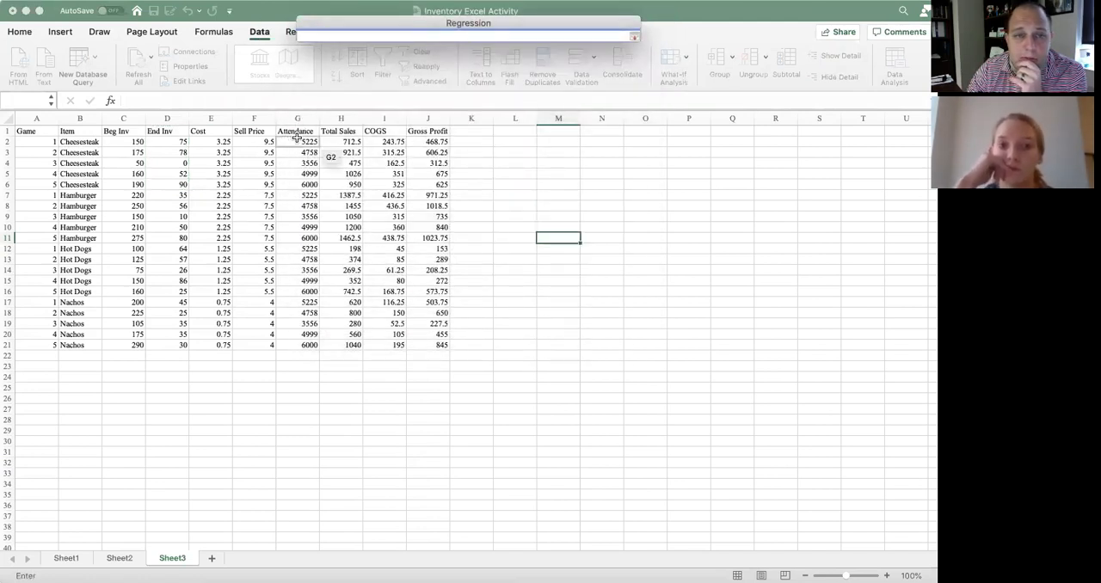
{"action": "left_click_drag", "start_coordinate": [297, 133], "coordinate": [298, 180]}
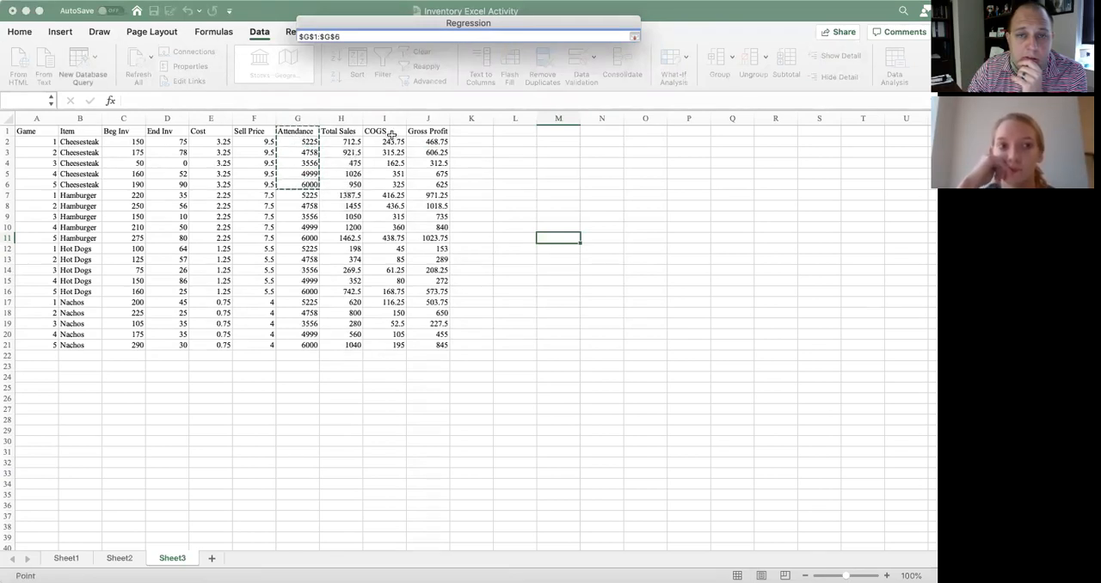
{"action": "left_click", "coordinate": [635, 36]}
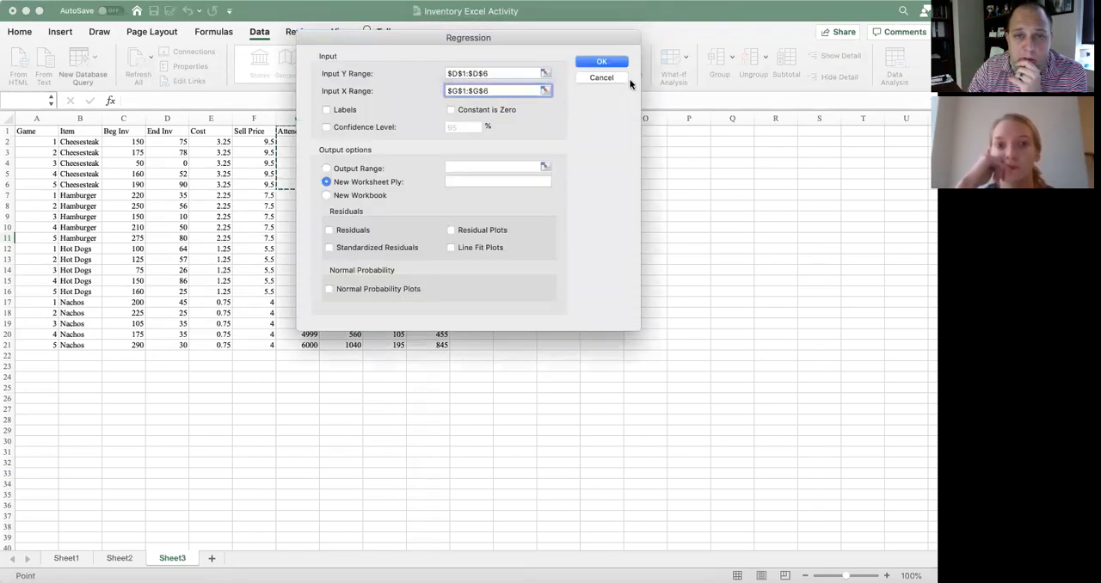
{"action": "left_click", "coordinate": [326, 110]}
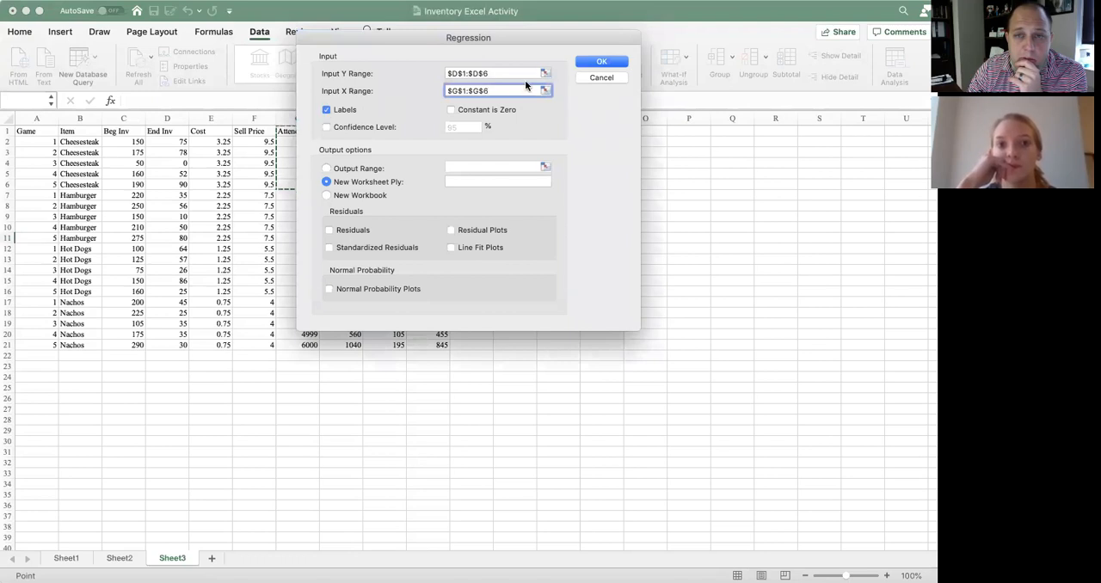
{"action": "left_click", "coordinate": [590, 64]}
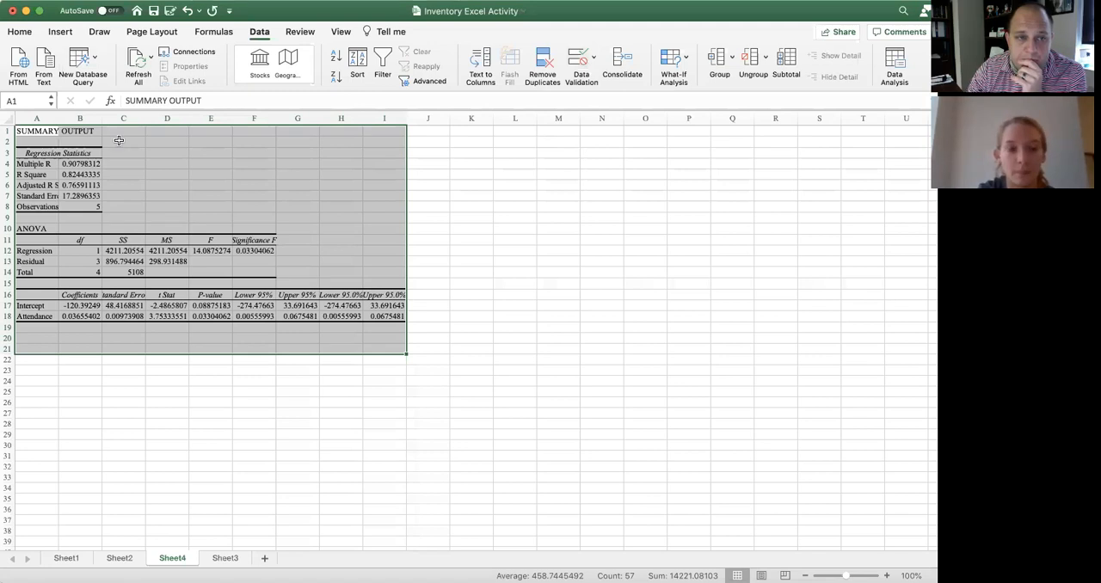
Widen columns B through E of the regression output so their headings and values fit
{"action": "left_click_drag", "start_coordinate": [101, 119], "coordinate": [202, 120]}
{"action": "left_click_drag", "start_coordinate": [290, 120], "coordinate": [328, 120]}
{"action": "left_click_drag", "start_coordinate": [247, 114], "coordinate": [291, 115]}
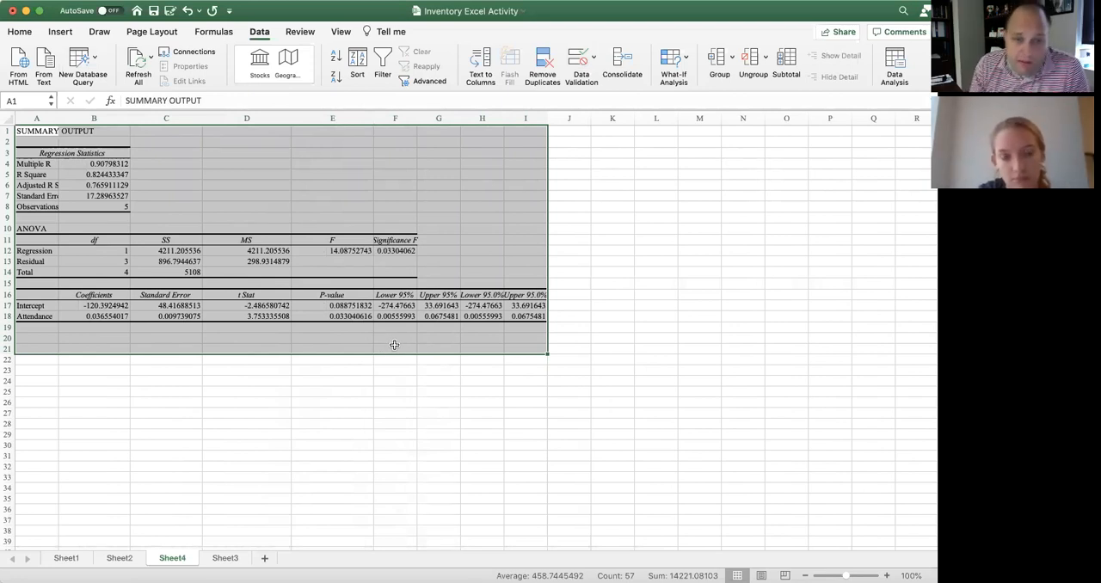
{"action": "left_click", "coordinate": [348, 338]}
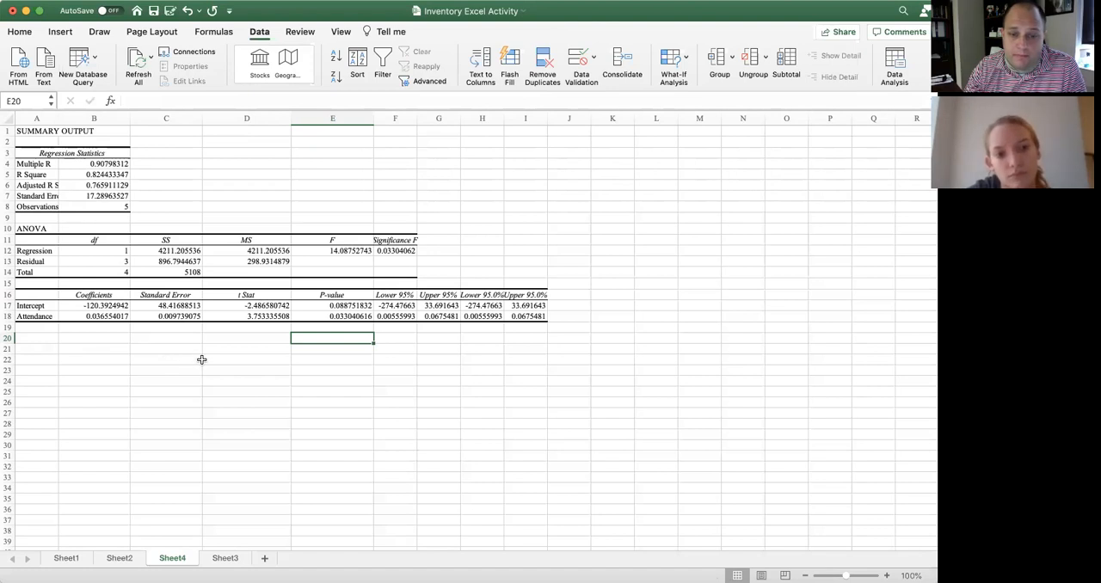
Calculate the attendance-based ending inventory for 2400 attendees in cell C22 of the regression output with the formula =2400*B18
{"action": "left_click", "coordinate": [147, 361]}
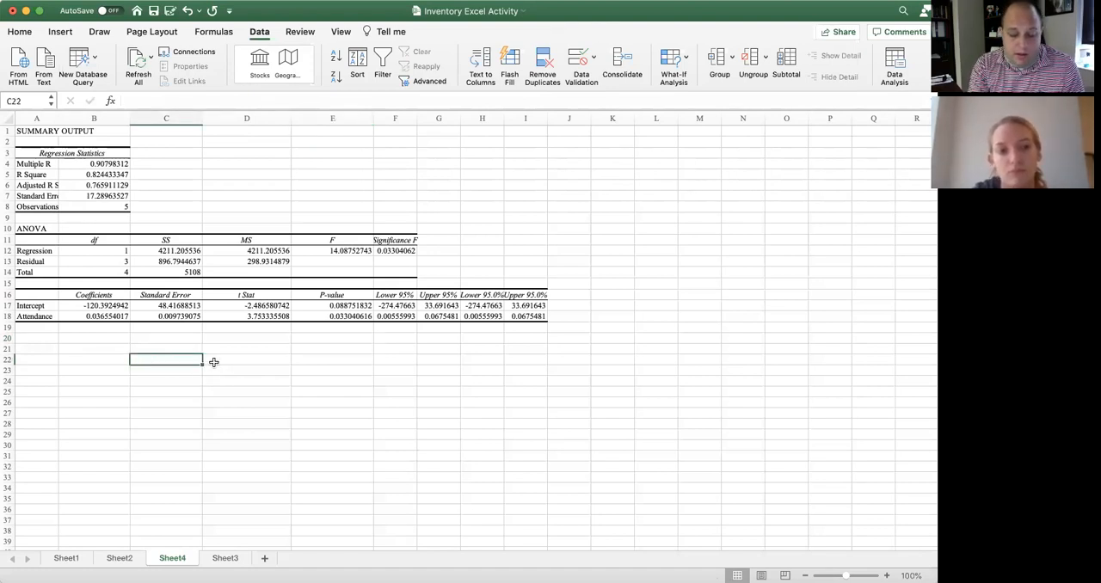
{"action": "type", "text": "24"}
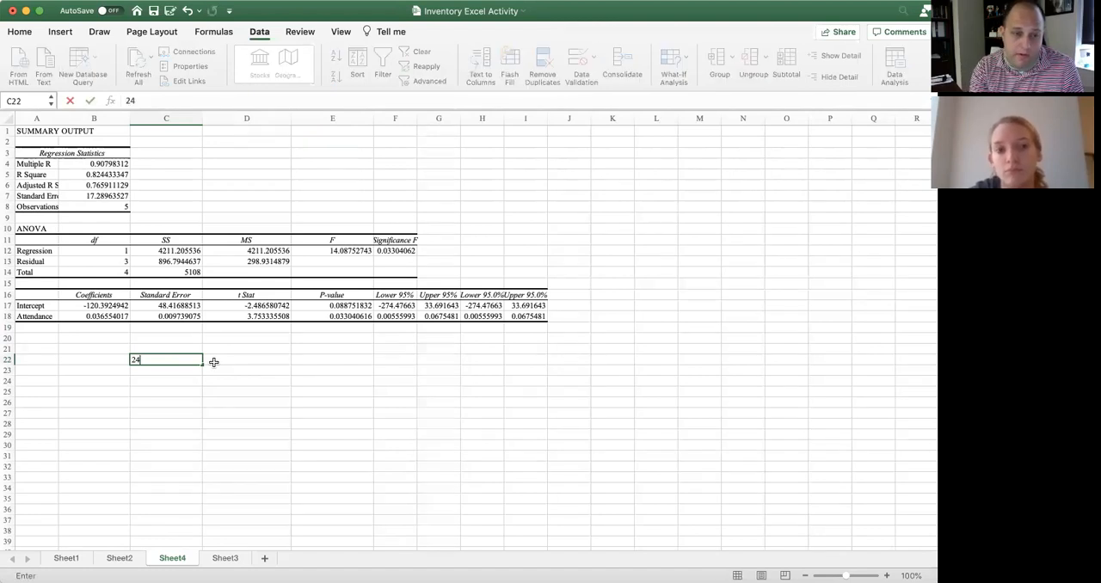
{"action": "type", "text": "00*"}
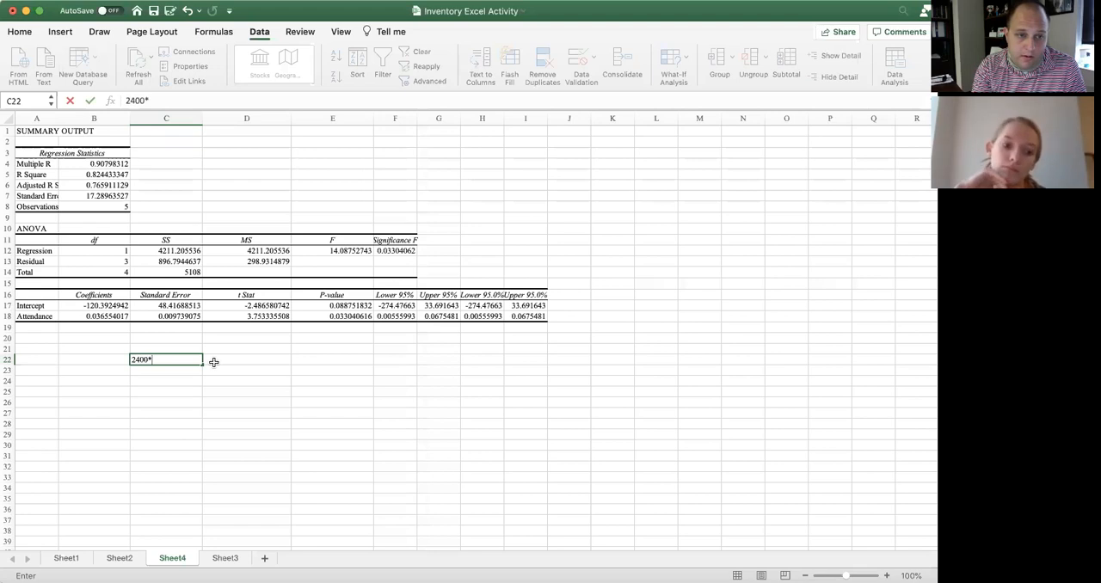
{"action": "type", "text": "B18"}
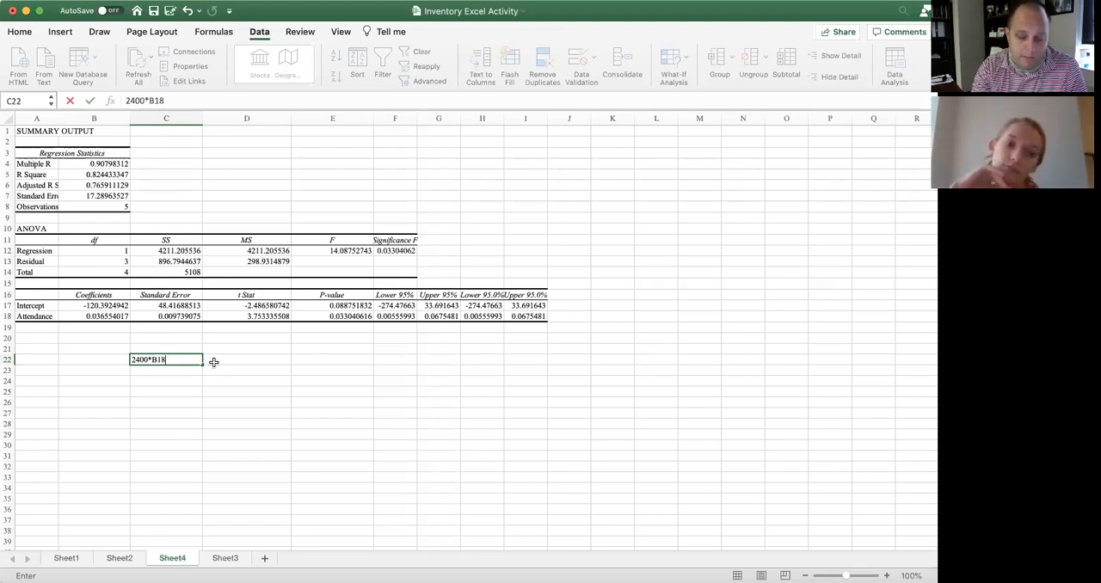
{"action": "key", "text": "Return"}
{"action": "key", "text": "Up"}
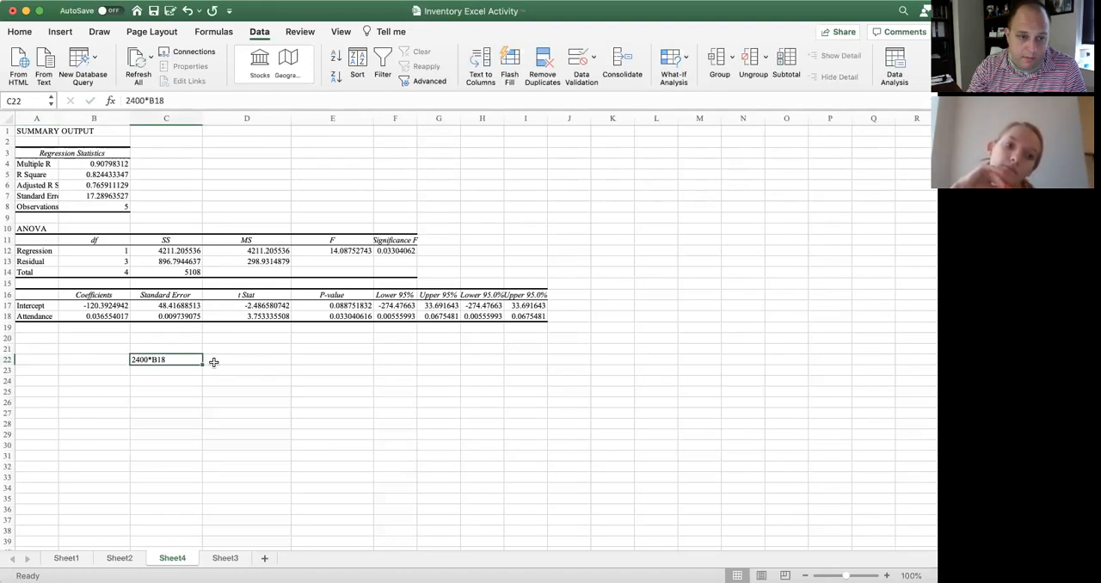
{"action": "left_click", "coordinate": [127, 101]}
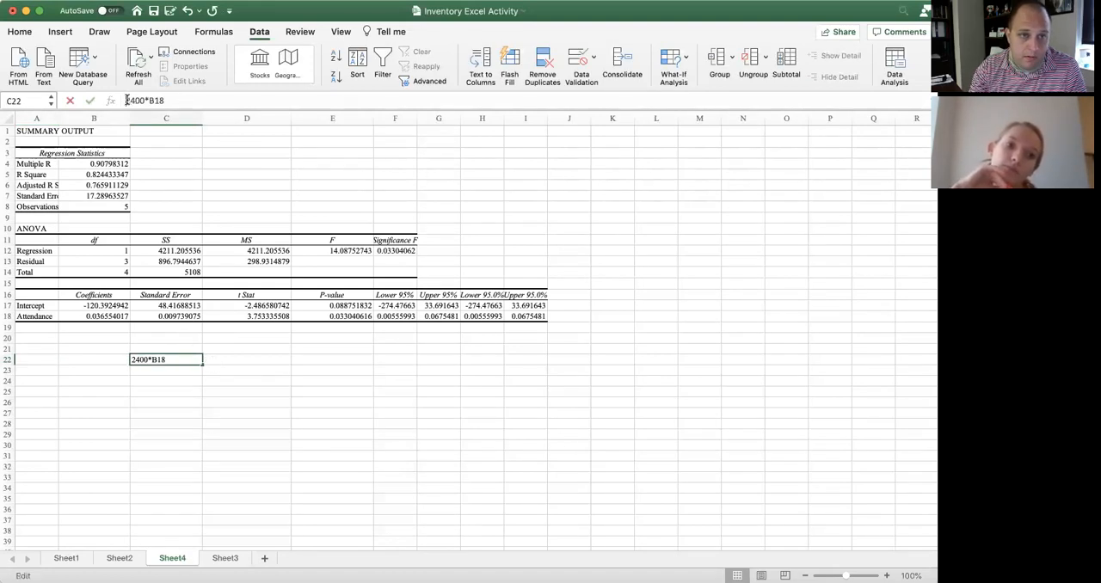
{"action": "type", "text": "="}
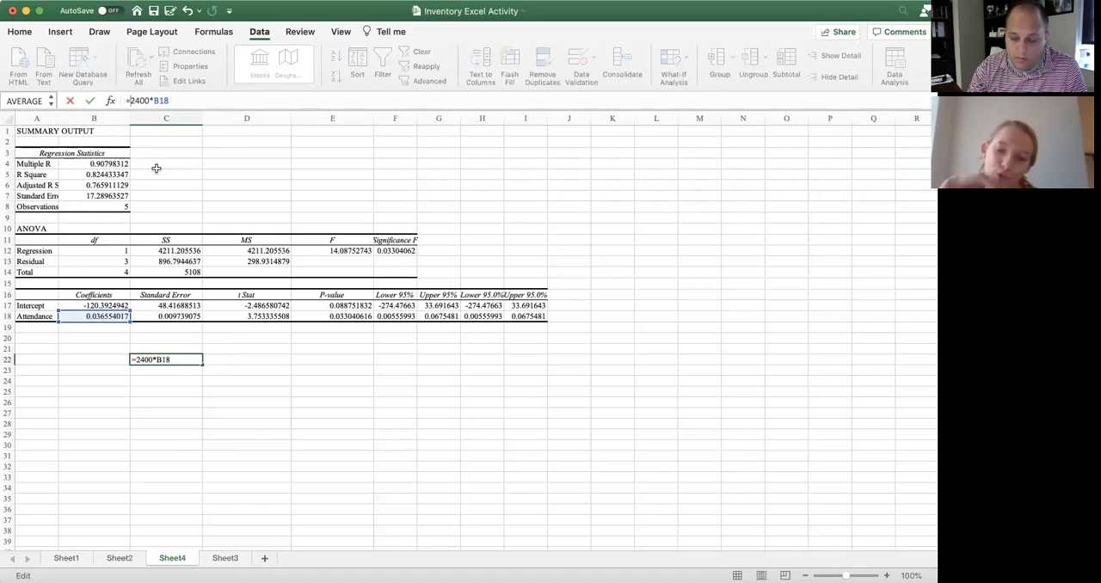
{"action": "key", "text": "Return"}
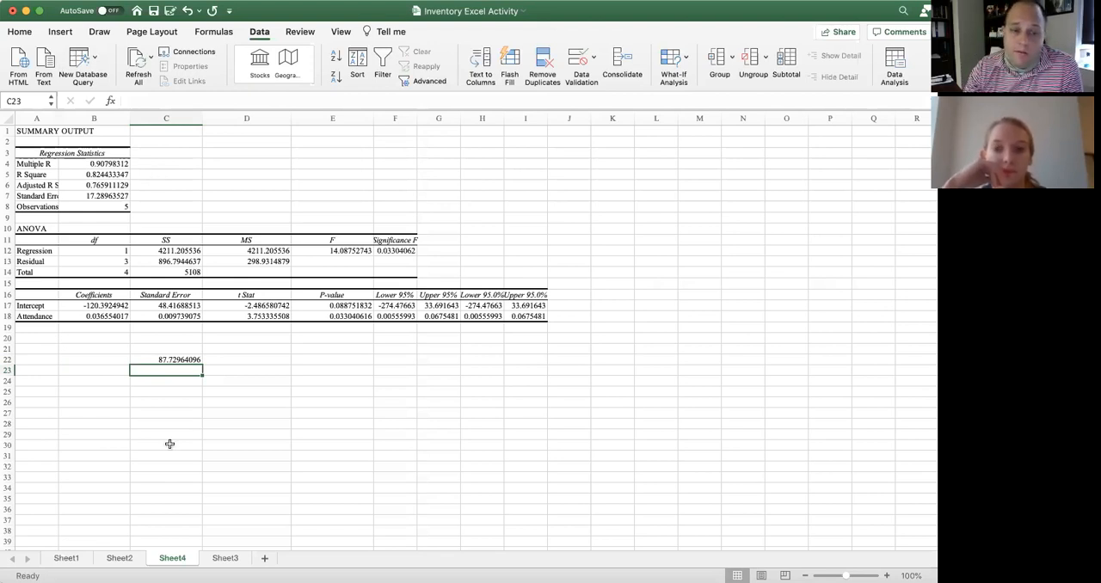
Run a new-worksheet regression on Sheet3 with the Cheesesteak Beg Inv data C1:C6 as Y range and Attendance G1:G6 as X range
{"action": "left_click", "coordinate": [226, 558]}
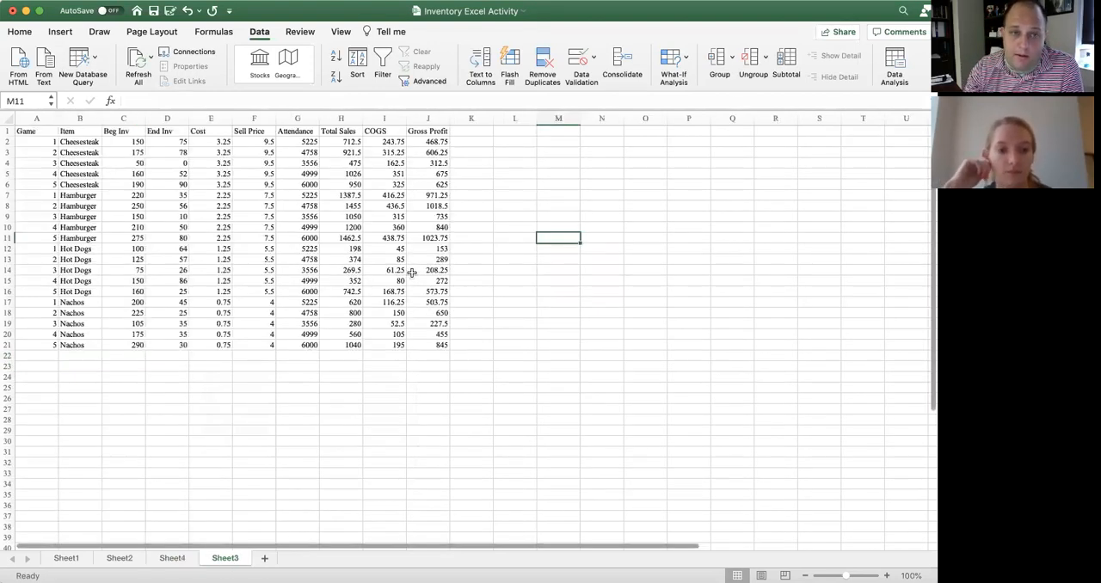
{"action": "left_click", "coordinate": [895, 69]}
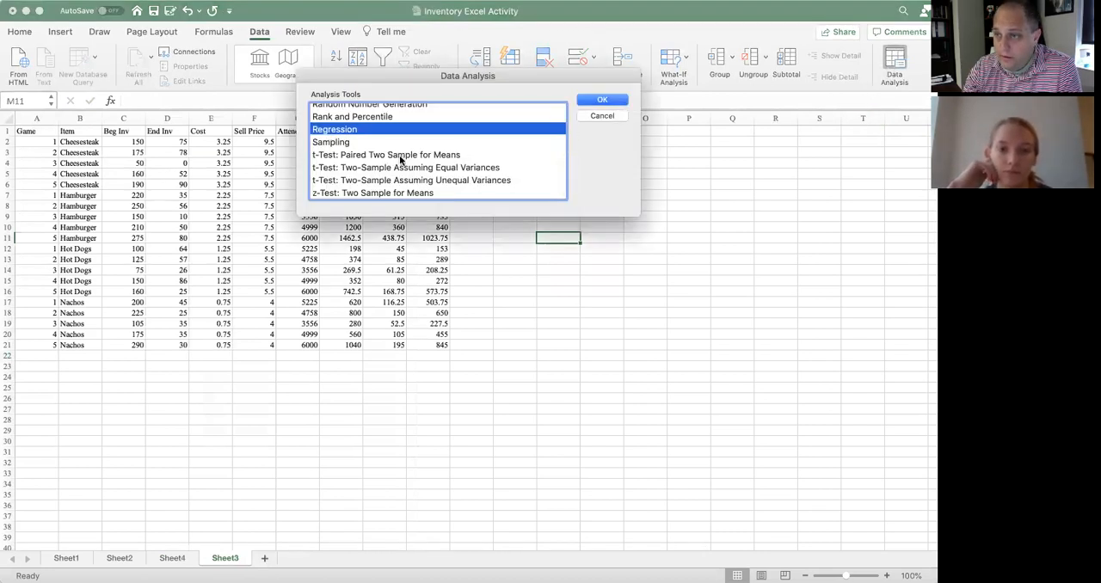
{"action": "left_click", "coordinate": [602, 100]}
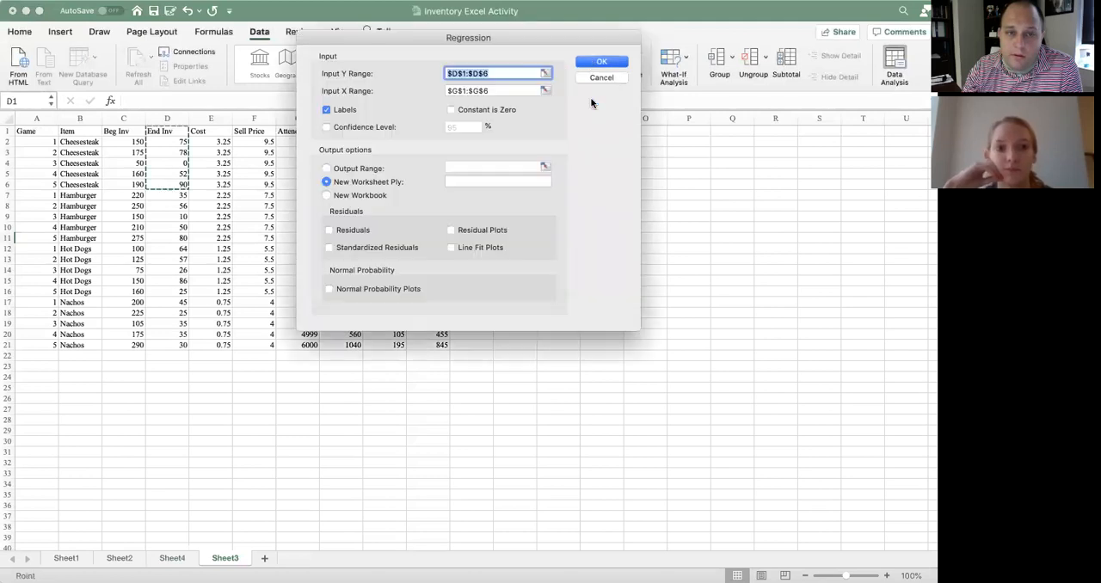
{"action": "left_click", "coordinate": [544, 73]}
{"action": "left_click_drag", "start_coordinate": [120, 130], "coordinate": [137, 184]}
{"action": "left_click", "coordinate": [634, 37]}
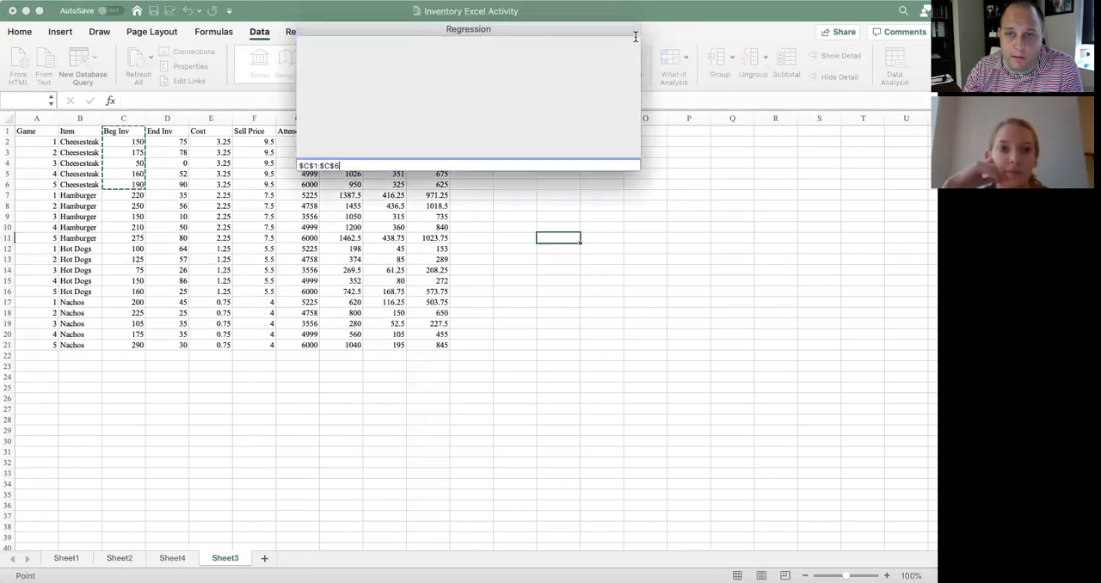
{"action": "left_click", "coordinate": [602, 61]}
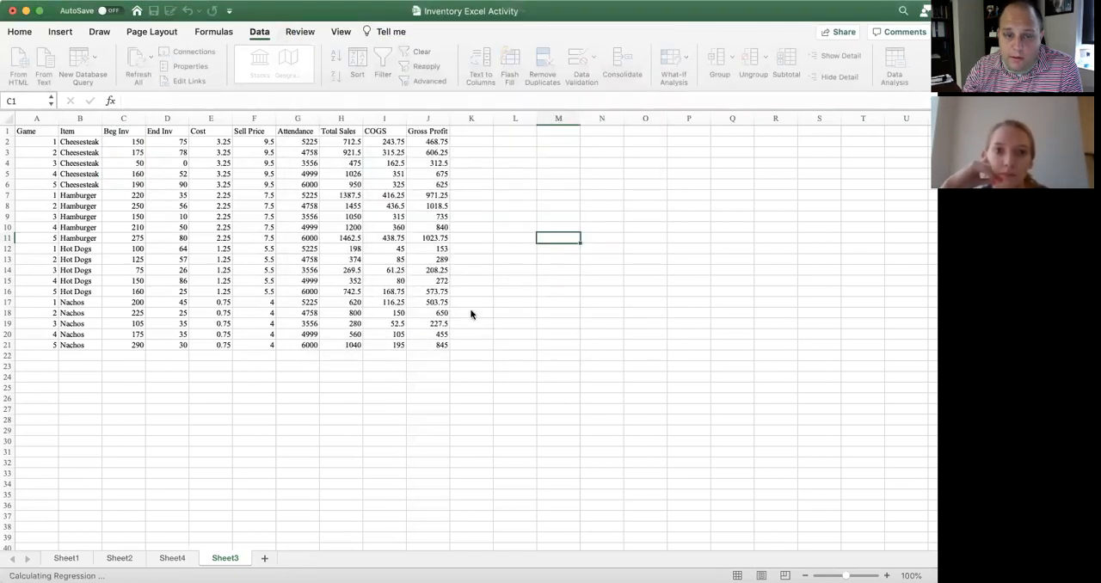
Widen columns B, C and E of the new Beg Inv regression output to fit their headings and values
{"action": "left_click_drag", "start_coordinate": [100, 119], "coordinate": [263, 119]}
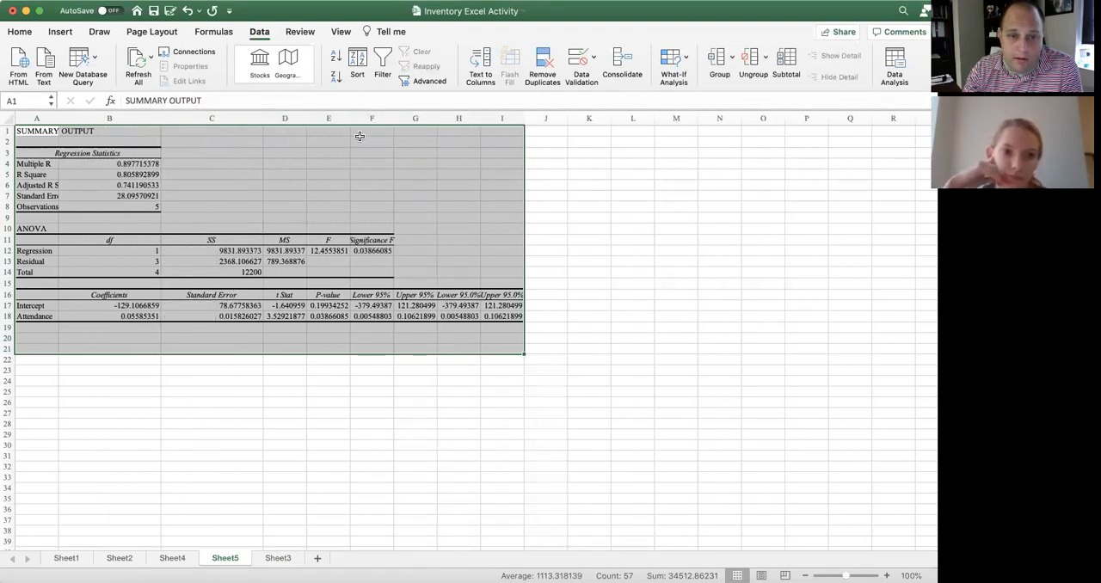
{"action": "left_click_drag", "start_coordinate": [350, 119], "coordinate": [369, 118]}
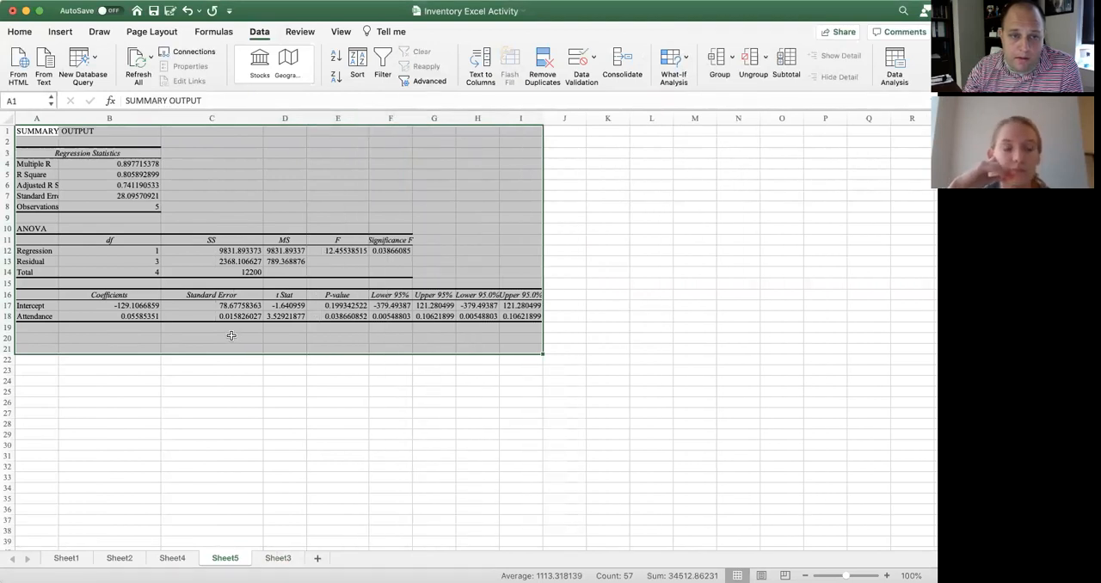
{"action": "left_click", "coordinate": [226, 380]}
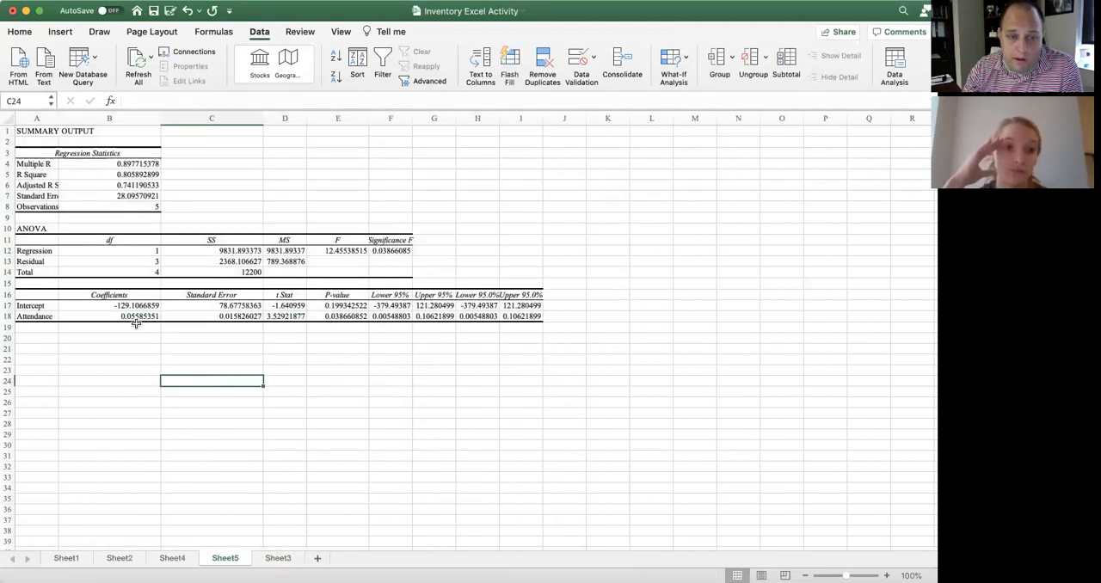
Calculate the attendance-based beginning inventory for 3582 attendees in cell C21 with the formula =3582*B18
{"action": "left_click", "coordinate": [195, 348]}
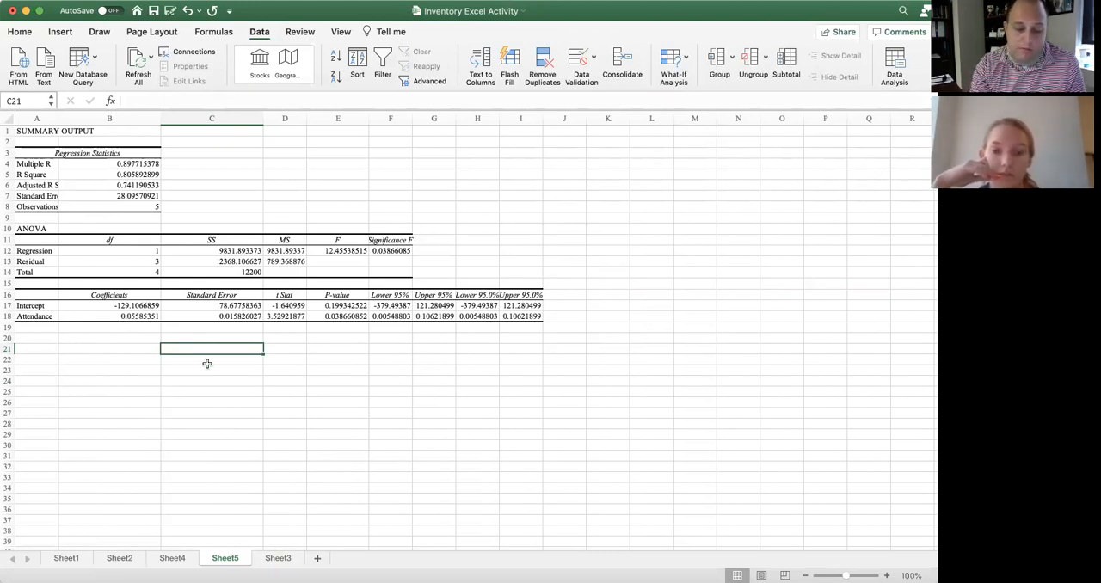
{"action": "type", "text": "3582"}
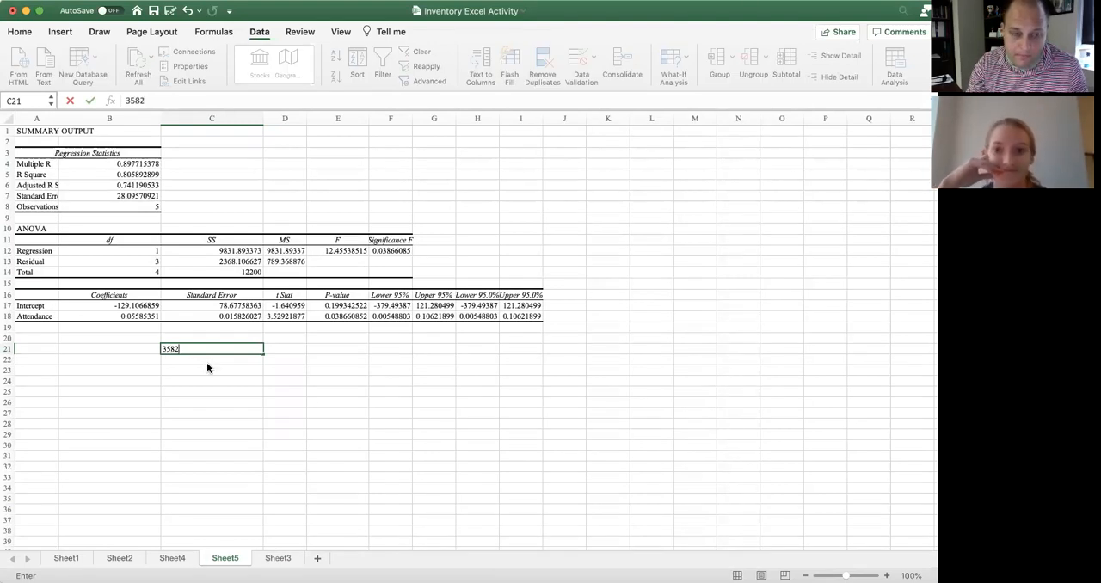
{"action": "key", "text": "Return"}
{"action": "scroll", "coordinate": [206, 362], "scroll_direction": "right", "scroll_amount": 1}
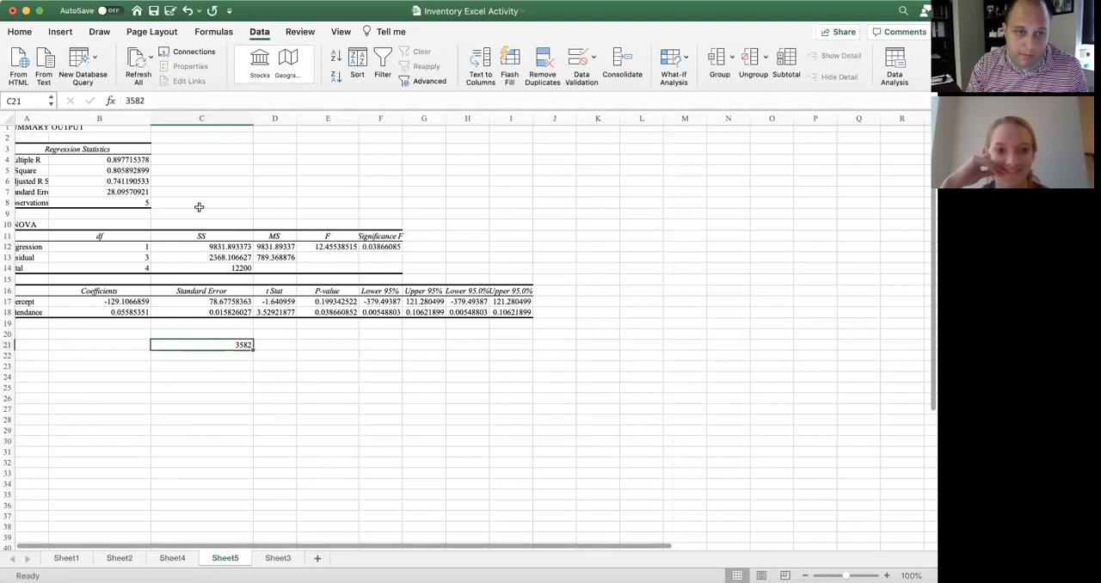
{"action": "left_click", "coordinate": [127, 100]}
{"action": "type", "text": "="}
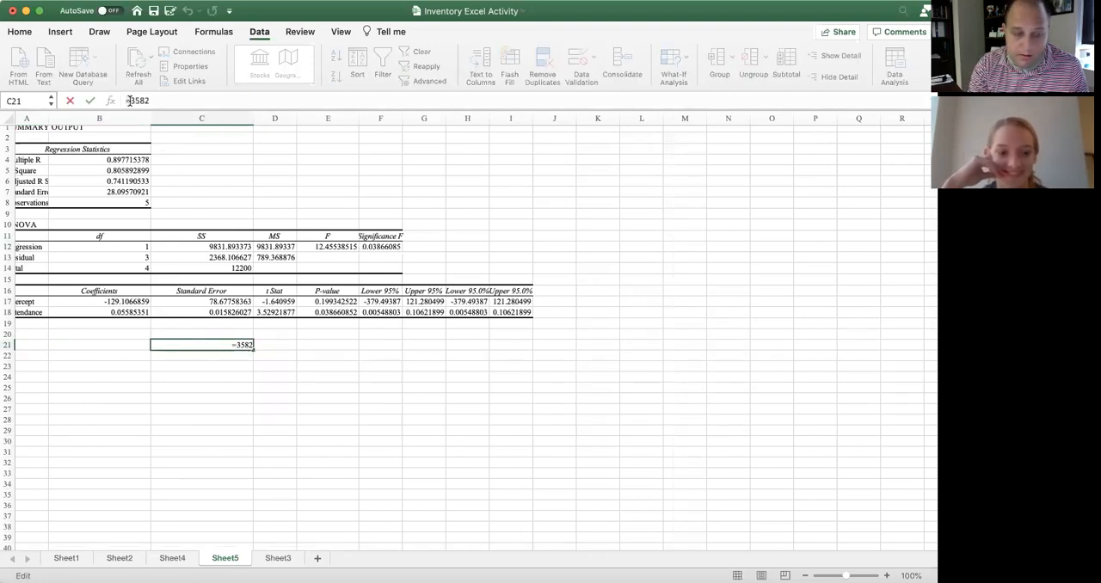
{"action": "left_click", "coordinate": [170, 102]}
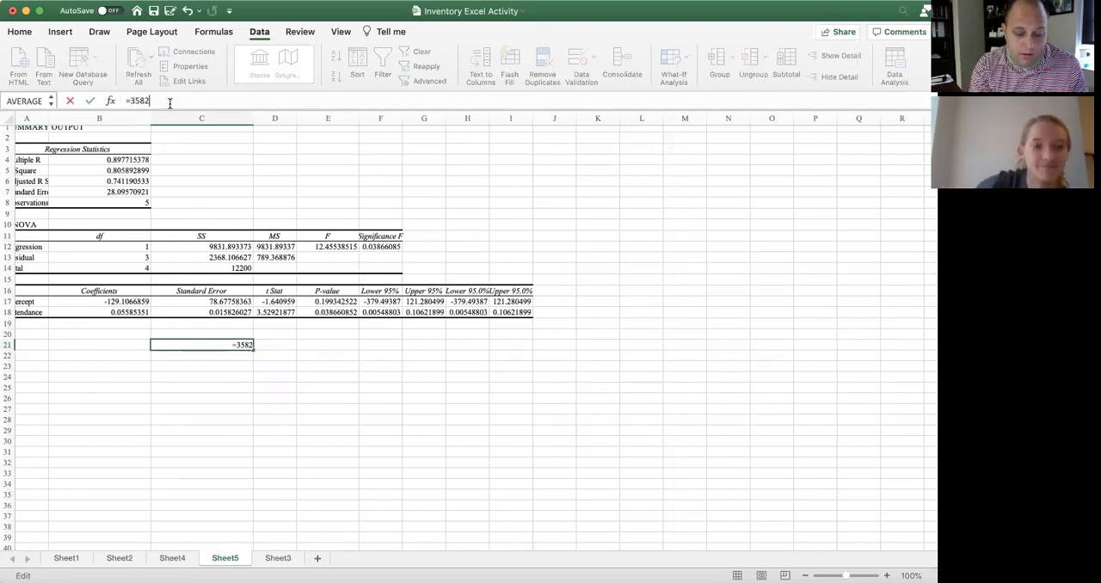
{"action": "type", "text": "*"}
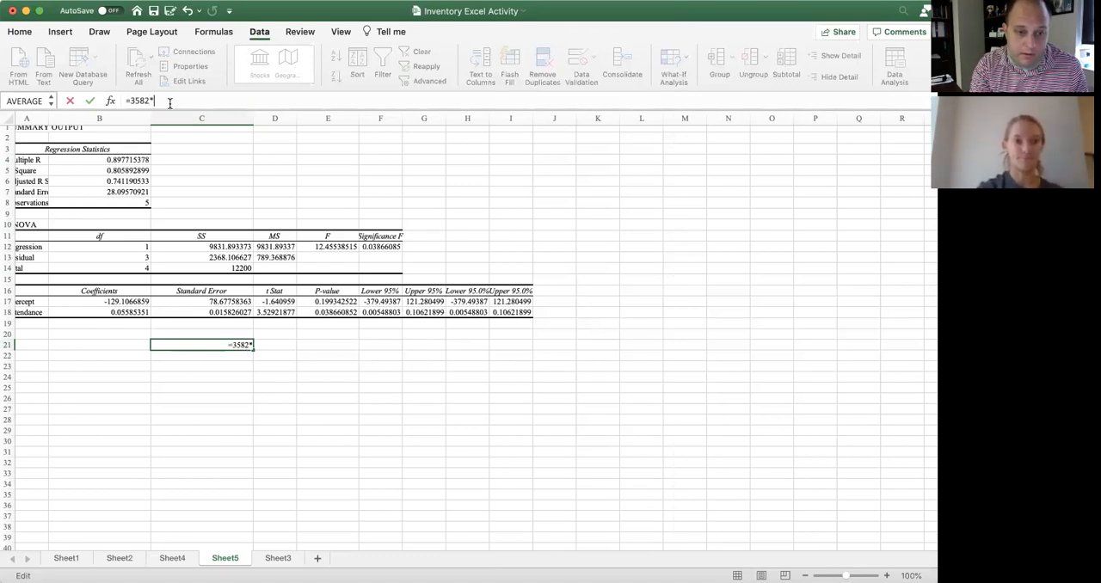
{"action": "type", "text": "B"}
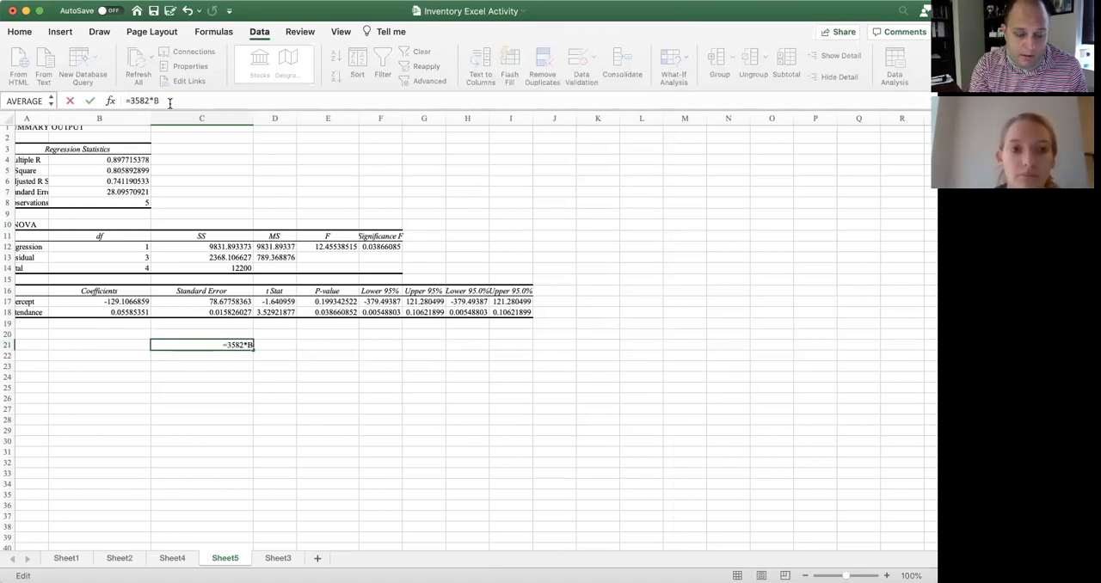
{"action": "type", "text": "18"}
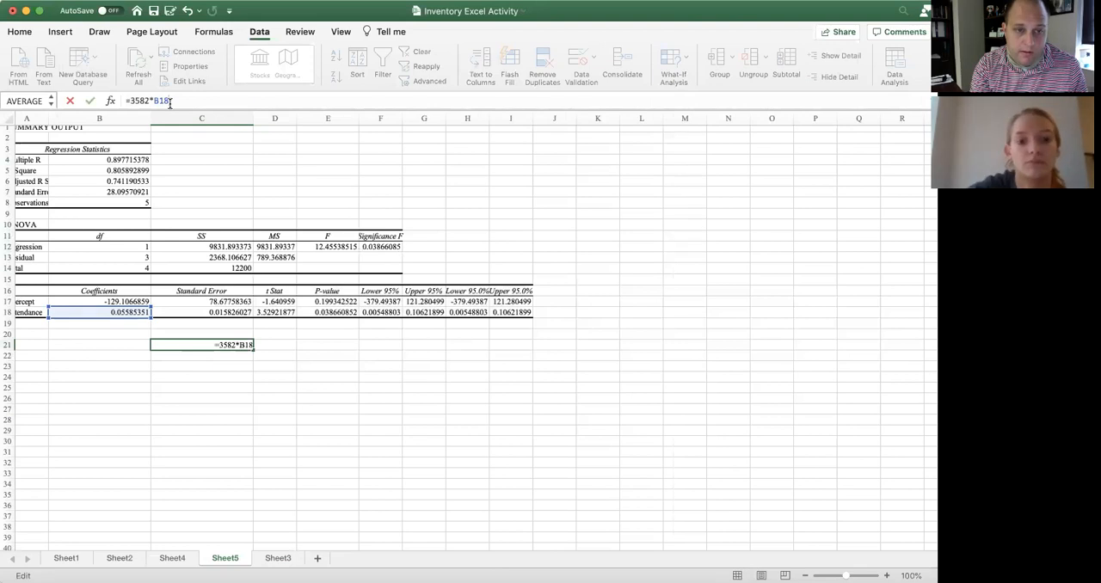
{"action": "key", "text": "Return"}
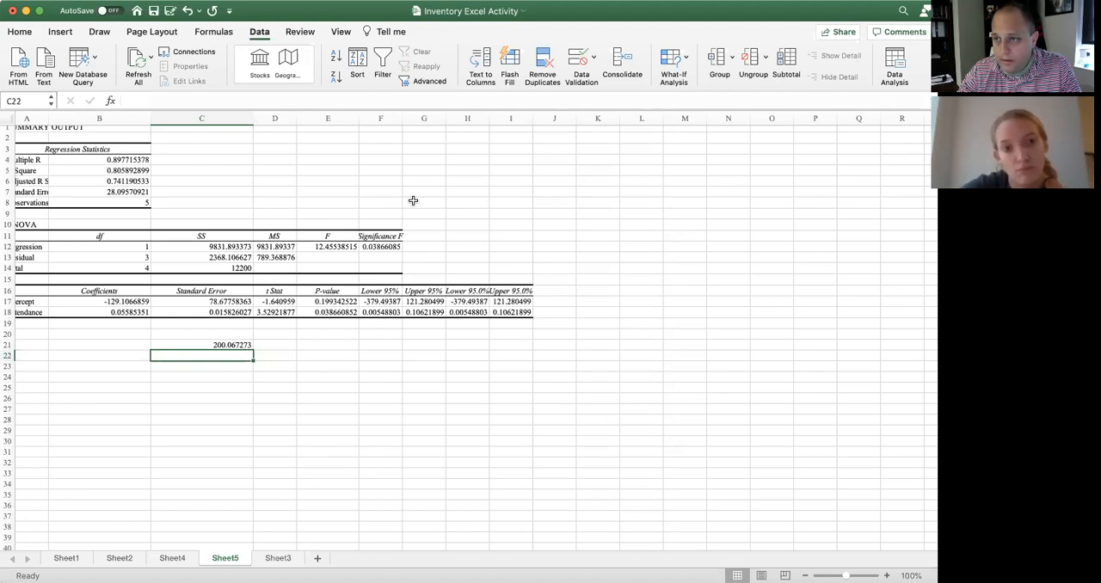
{"action": "scroll", "coordinate": [413, 200], "scroll_direction": "left", "scroll_amount": 1}
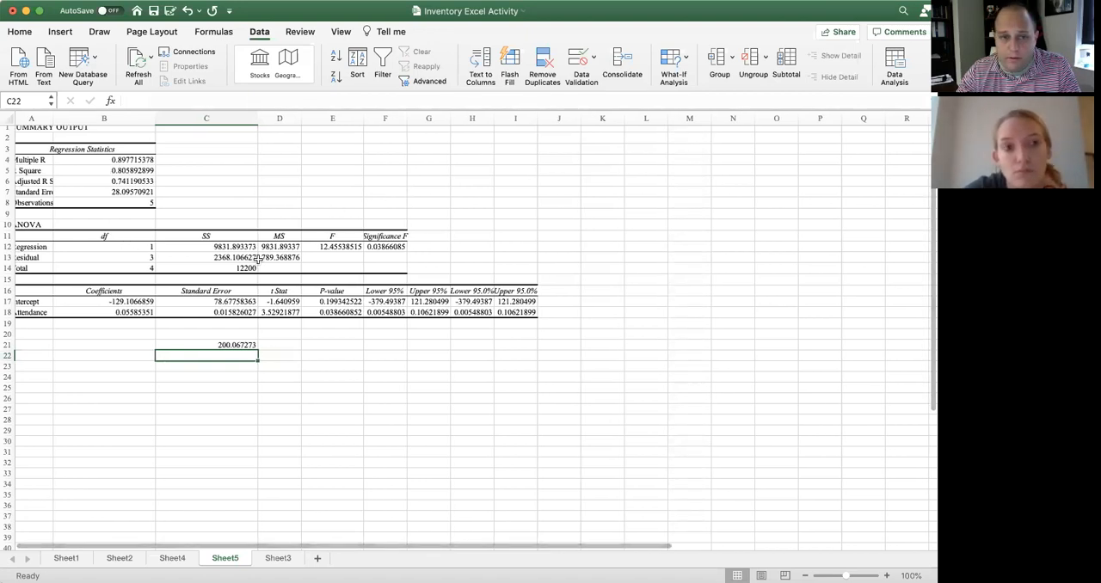